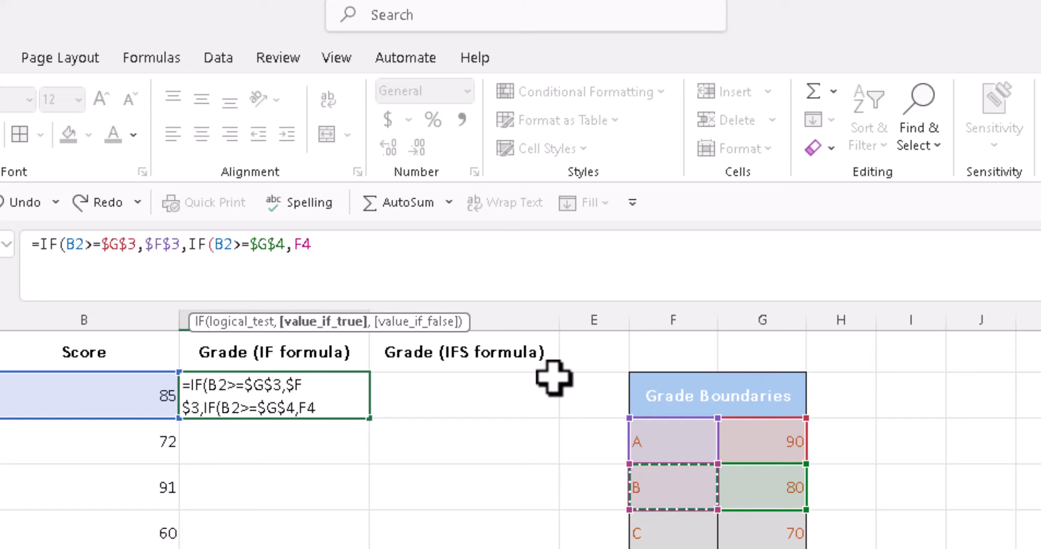
Extend the nested IF formula in C2 through the B2>=$G$6 test, using absolute grade references $F$4, $F$5 and $F$6.
key("F4")
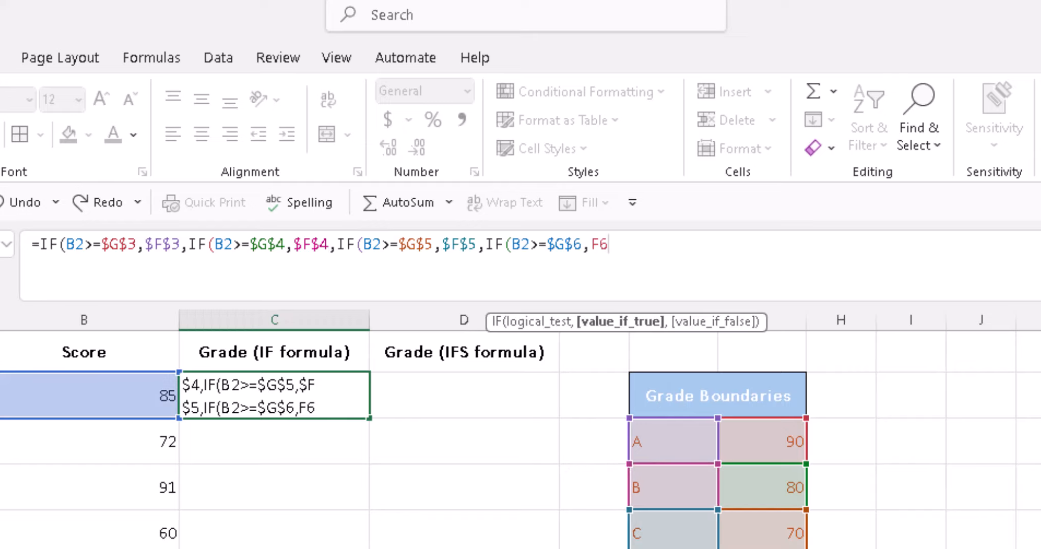
key("F4")
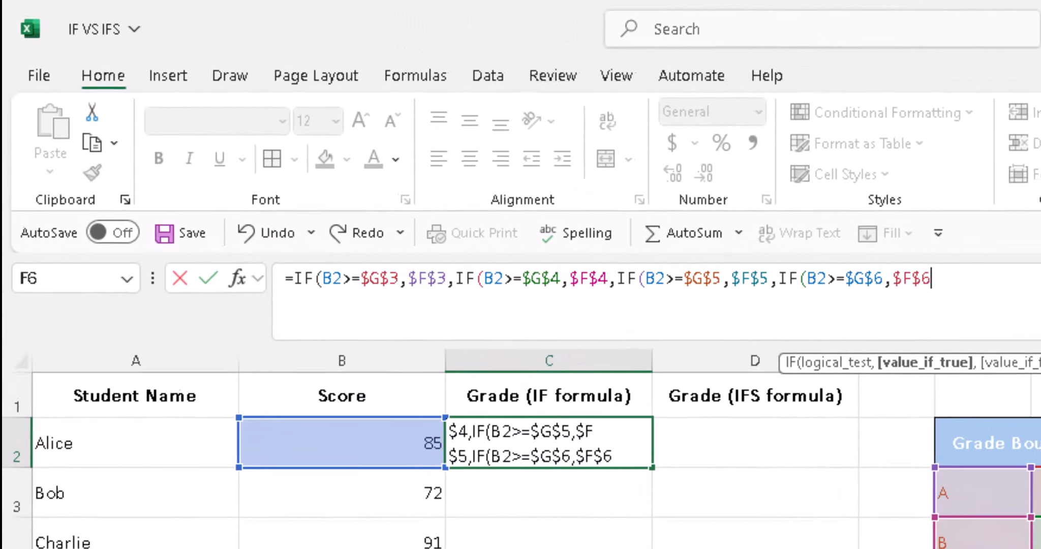
type(",If")
key("Tab")
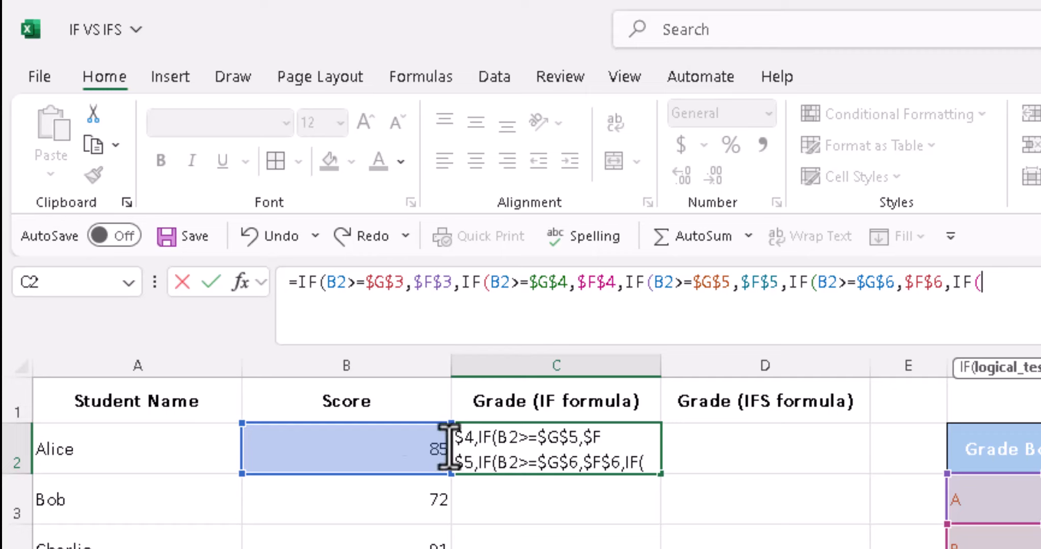
left_click(414, 449)
type("<=")
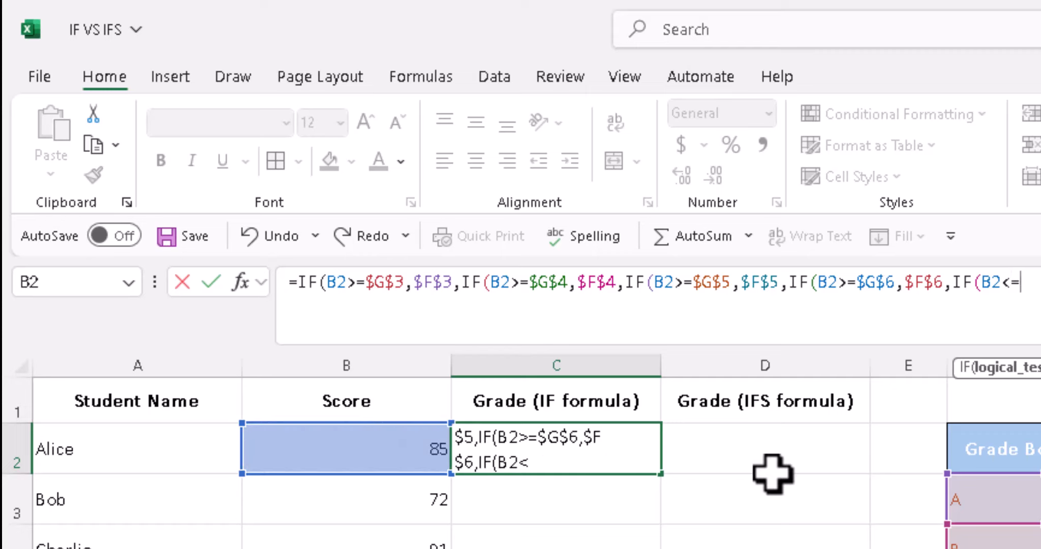
key("BackSpace")
type("6 0")
key("BackSpace")
key("BackSpace")
key("BackSpace")
key("BackSpace")
key("BackSpace")
key("BackSpace")
key("BackSpace")
key("BackSpace")
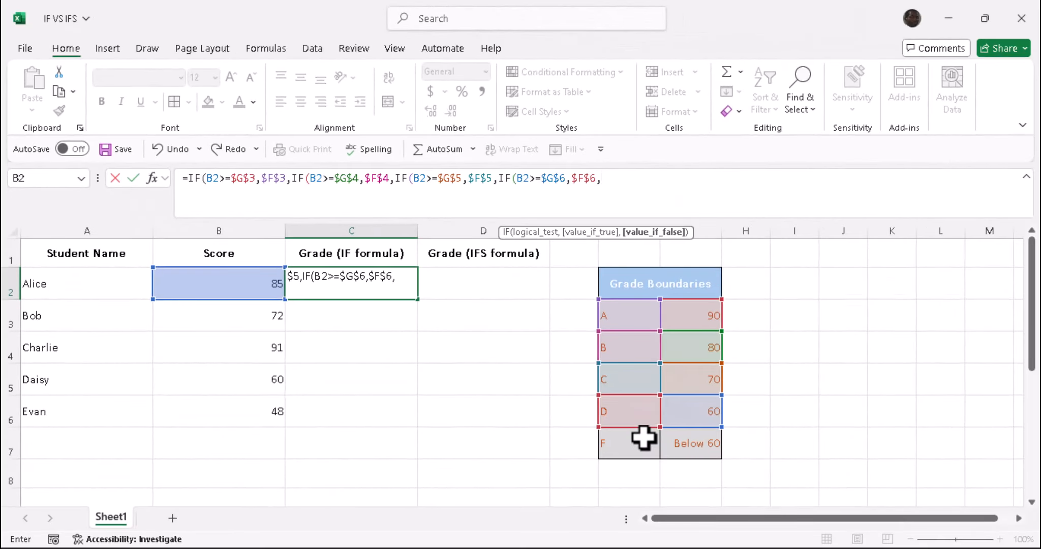
Finish the nested IF formula in C2 with $F$7 as the final false value and fill it down through C6.
left_click(644, 438)
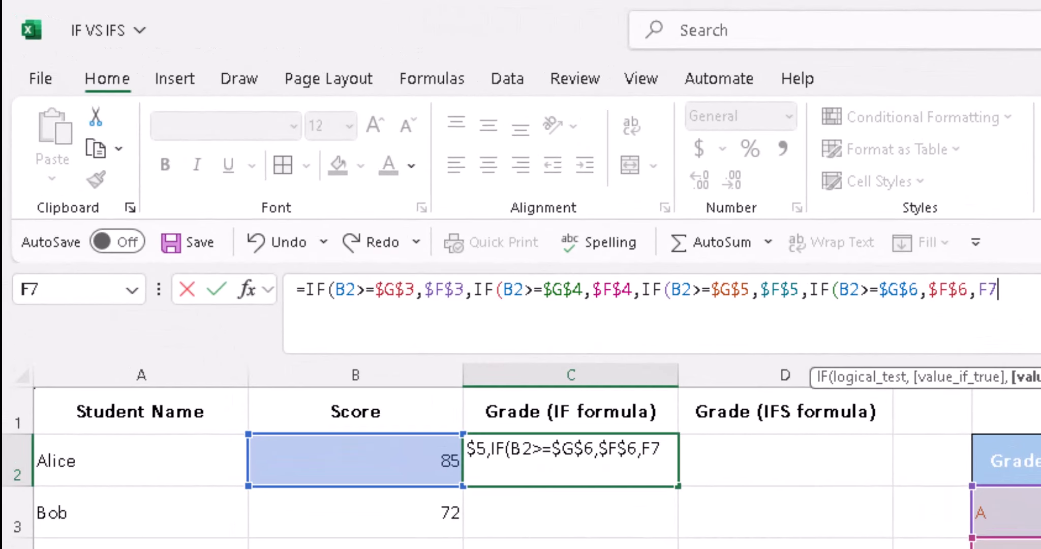
key("F4")
type(")")
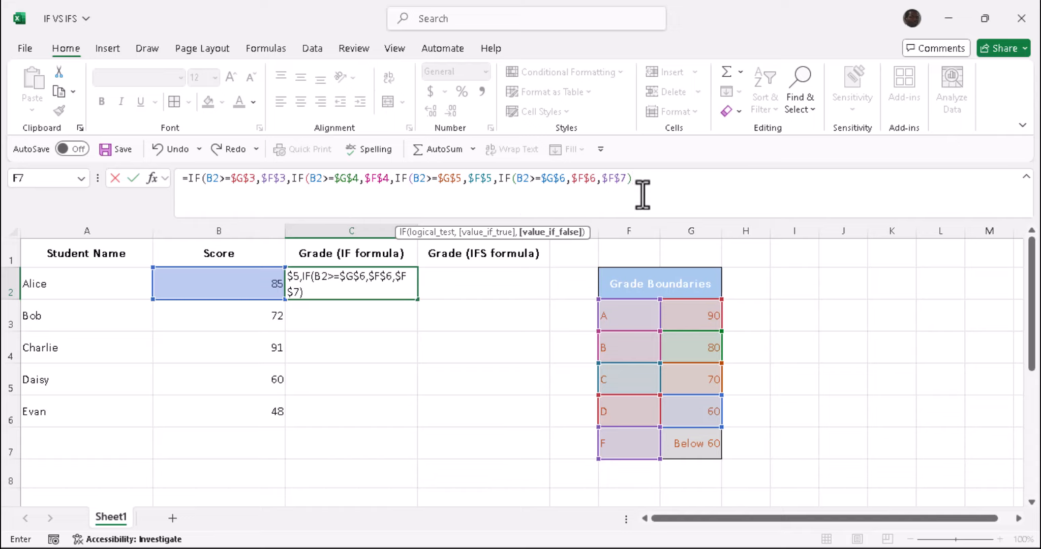
type("))")
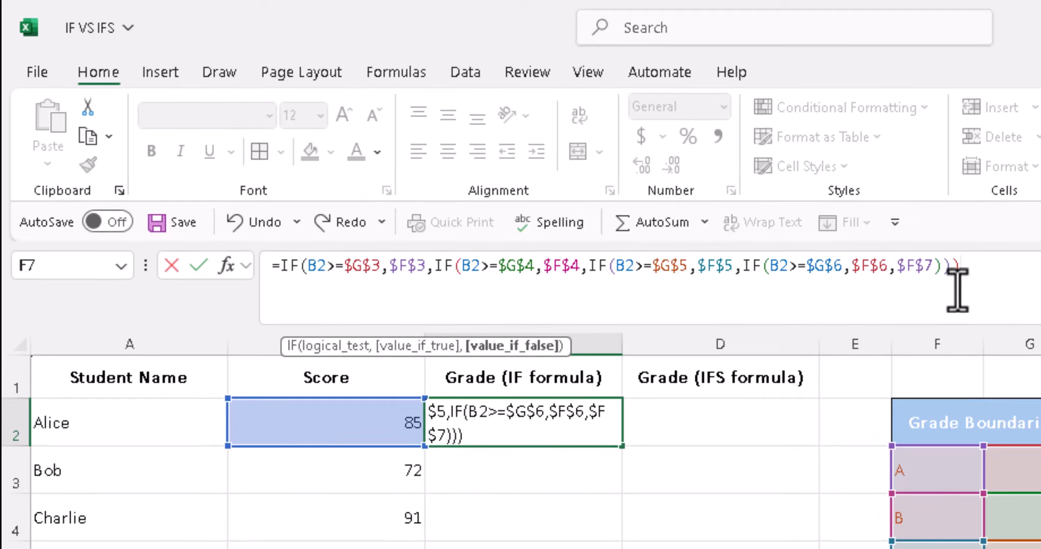
type(")")
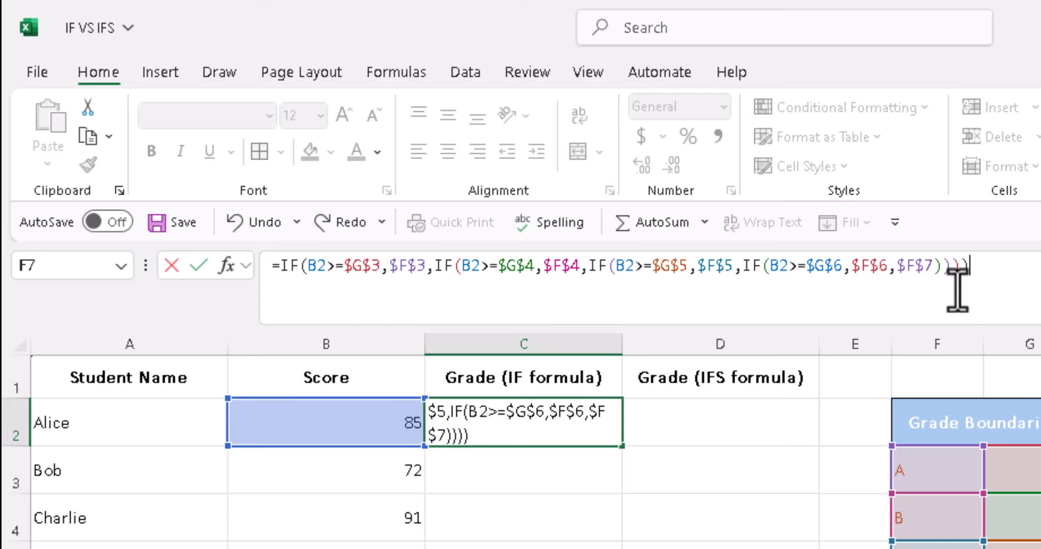
key("Return")
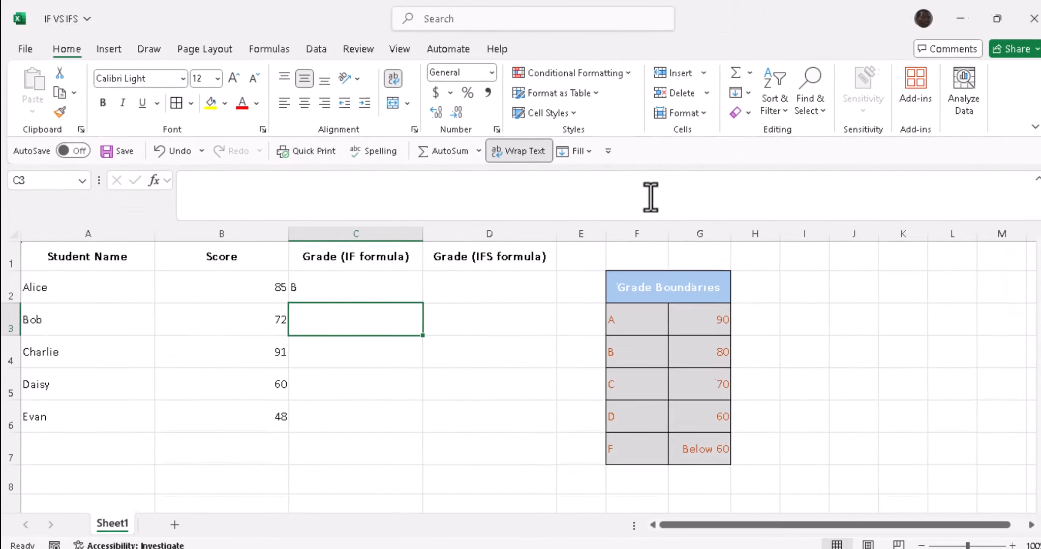
left_click(378, 289)
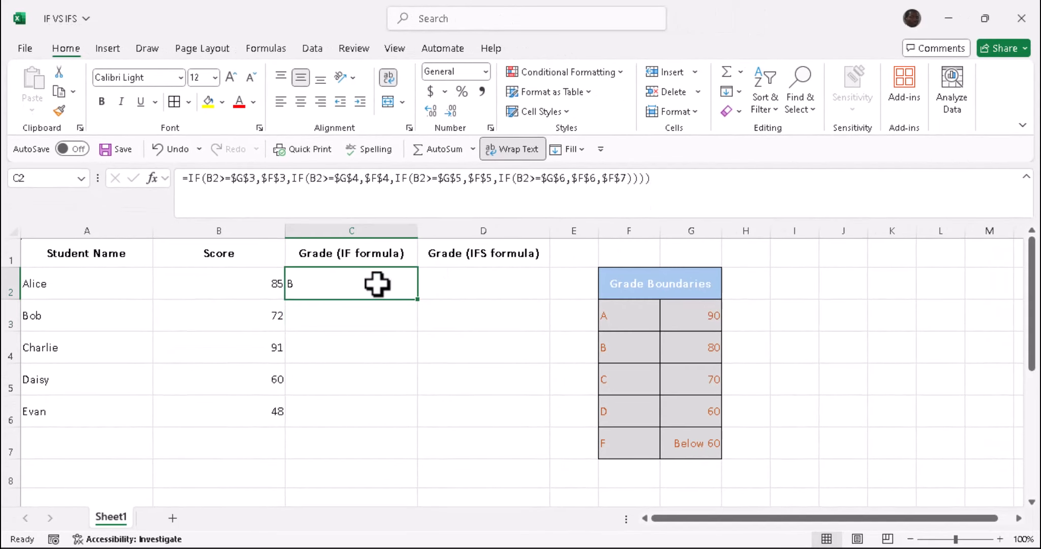
double_click(418, 300)
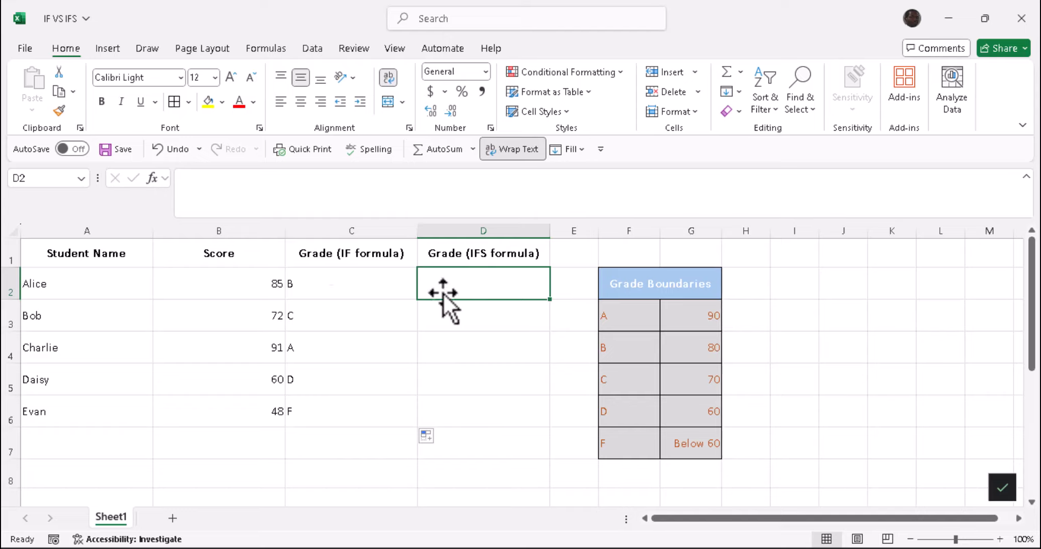
Start an IFS formula in D2 whose first test, B2>=$G$3, returns $F$3.
left_click(267, 193)
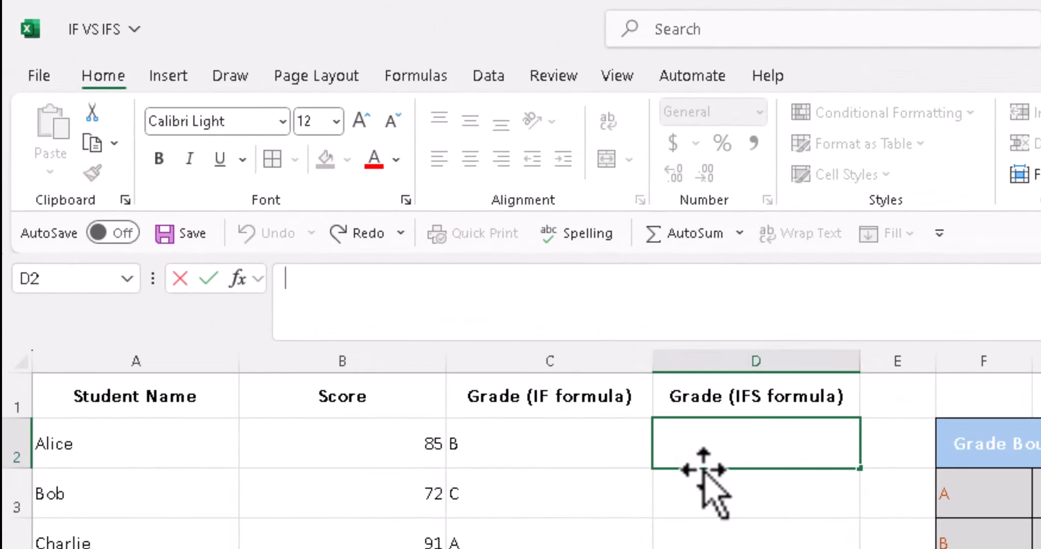
double_click(731, 455)
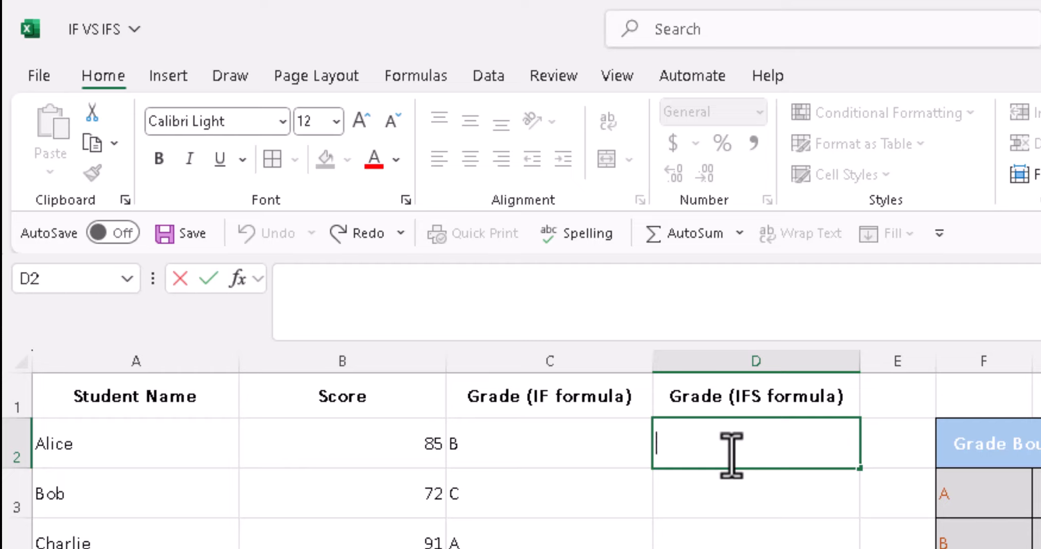
left_click(518, 300)
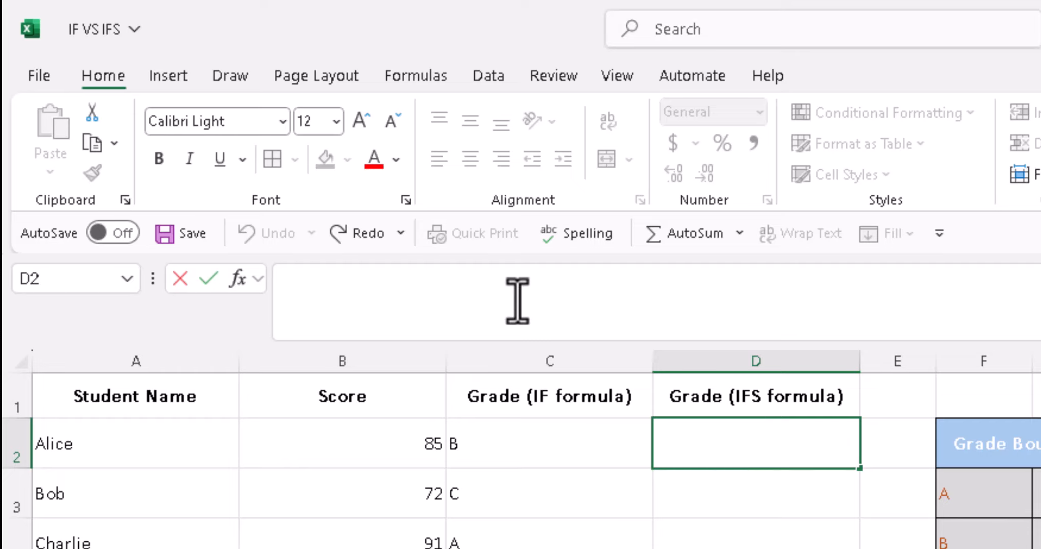
type("=")
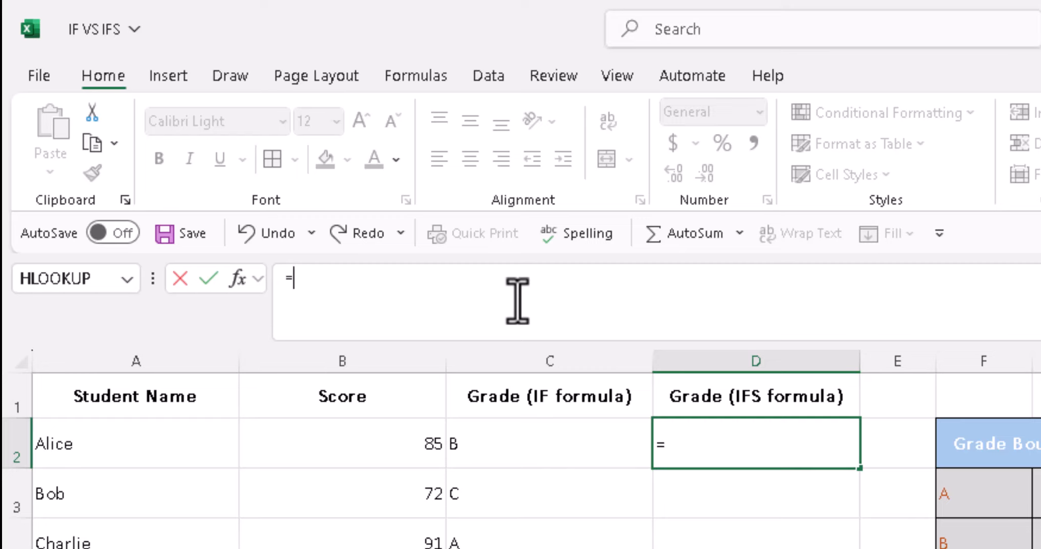
type("ifs")
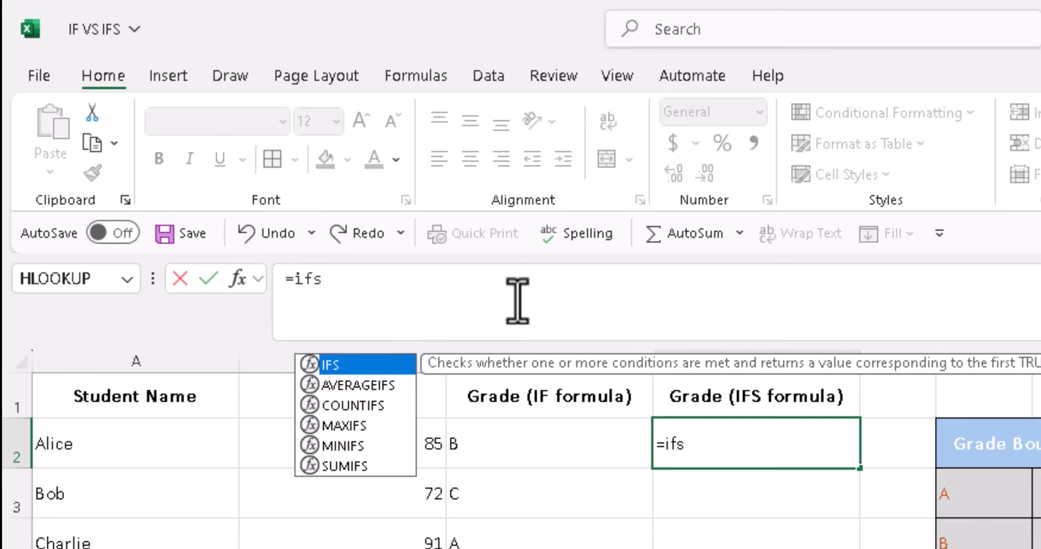
key("Tab")
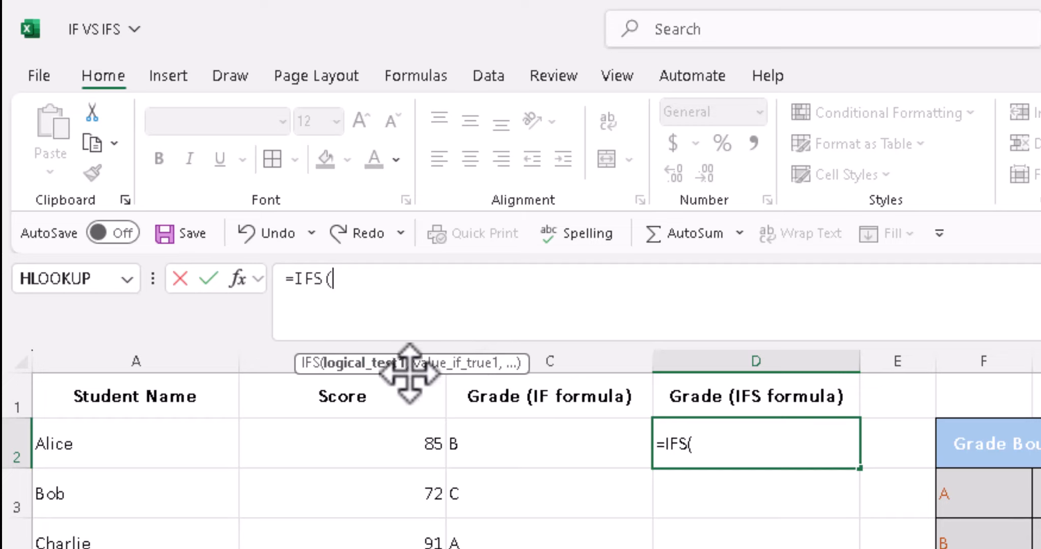
left_click(371, 432)
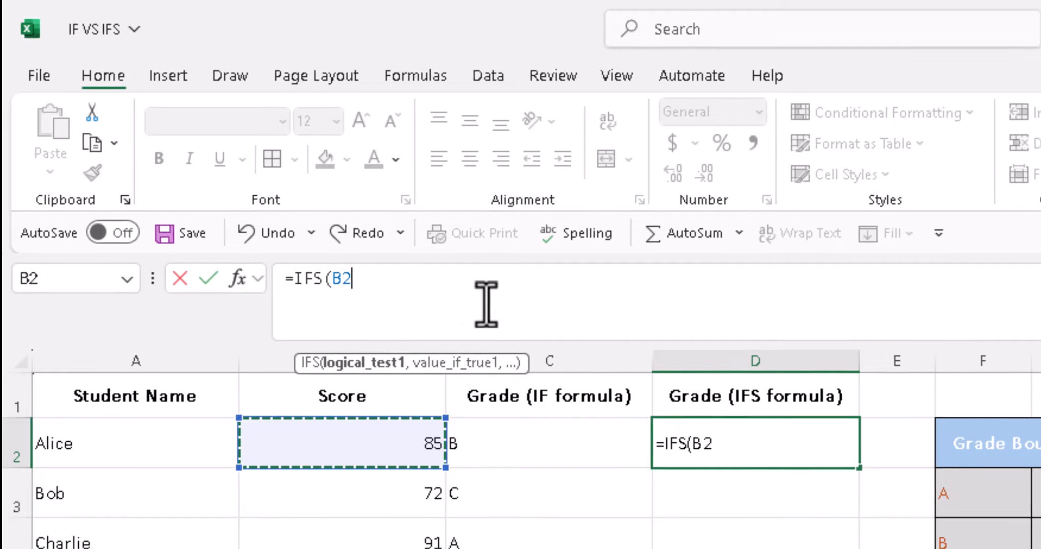
type(">=")
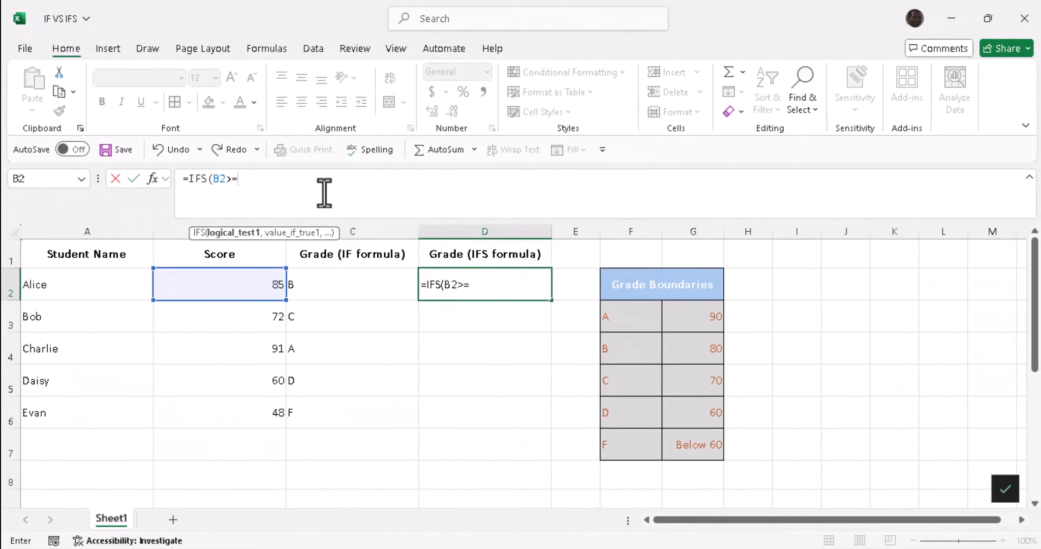
left_click(689, 317)
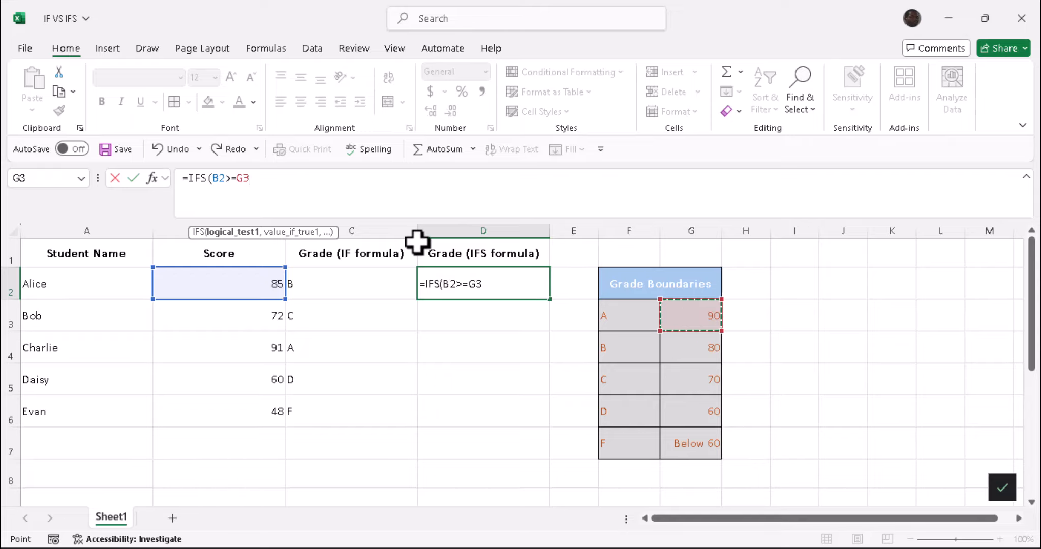
key("F4")
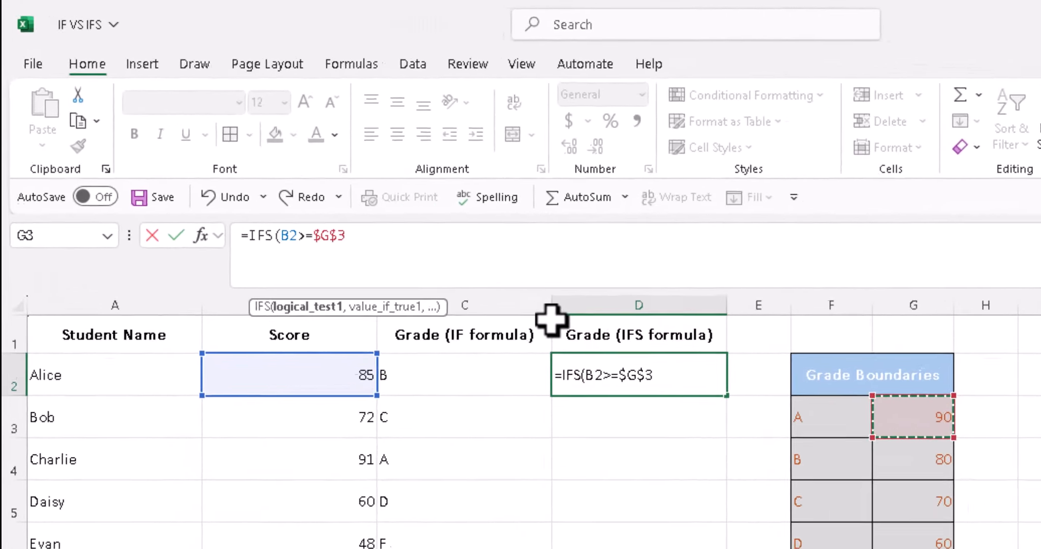
type(",")
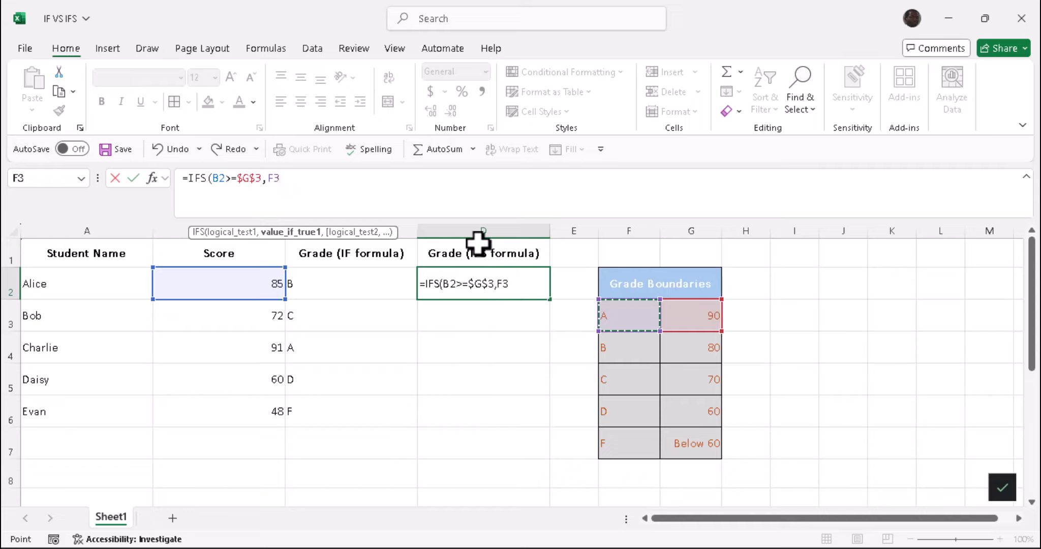
key("F4")
type(",")
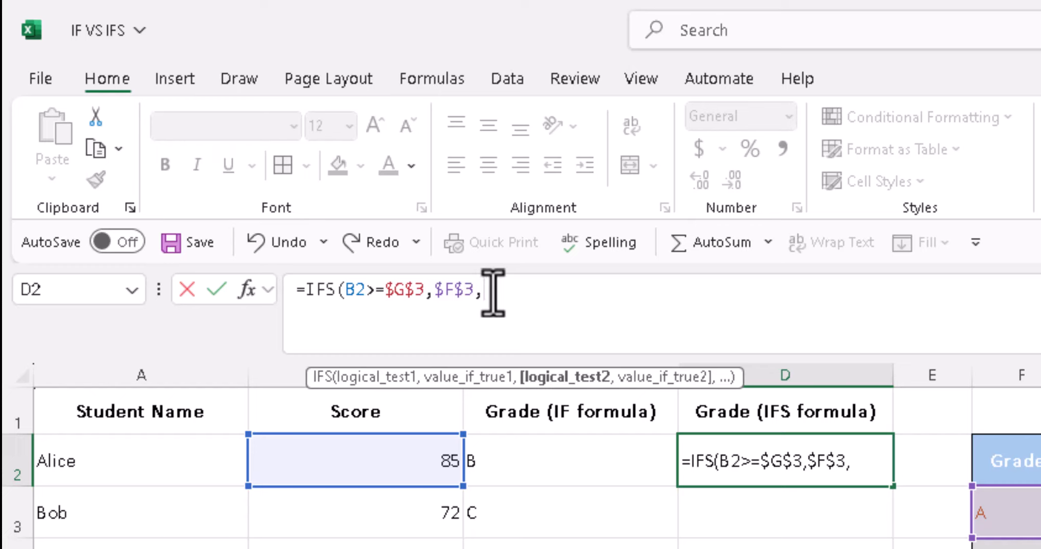
Add a second test to the IFS formula in D2, B2>=$G$4, returning $F$4.
left_click(400, 452)
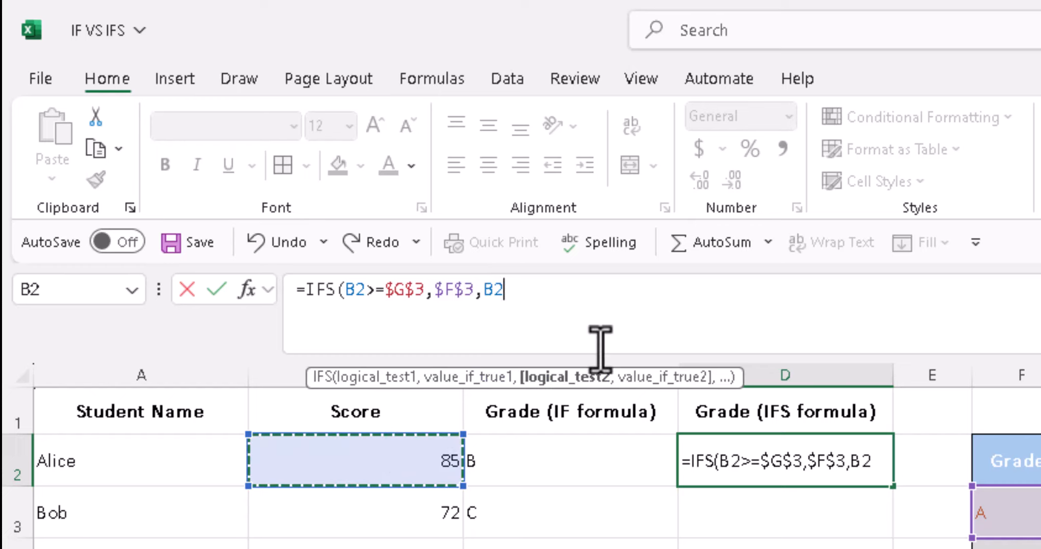
type(">=")
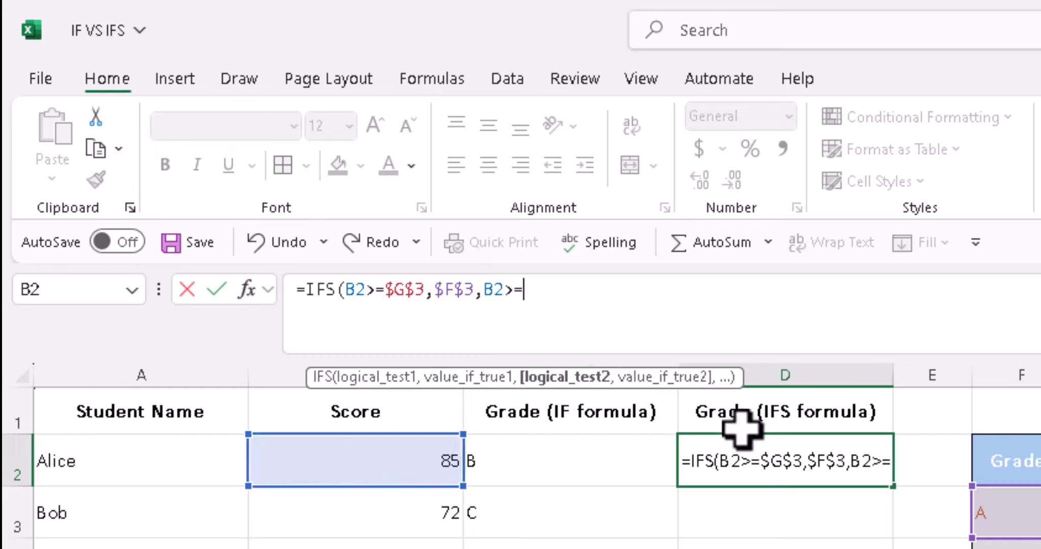
type("G4")
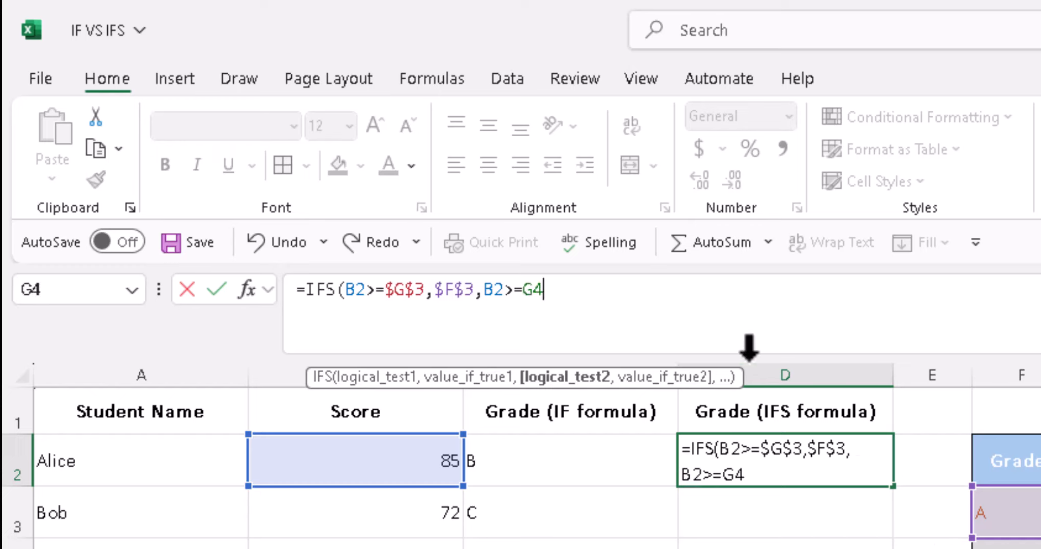
key("F4")
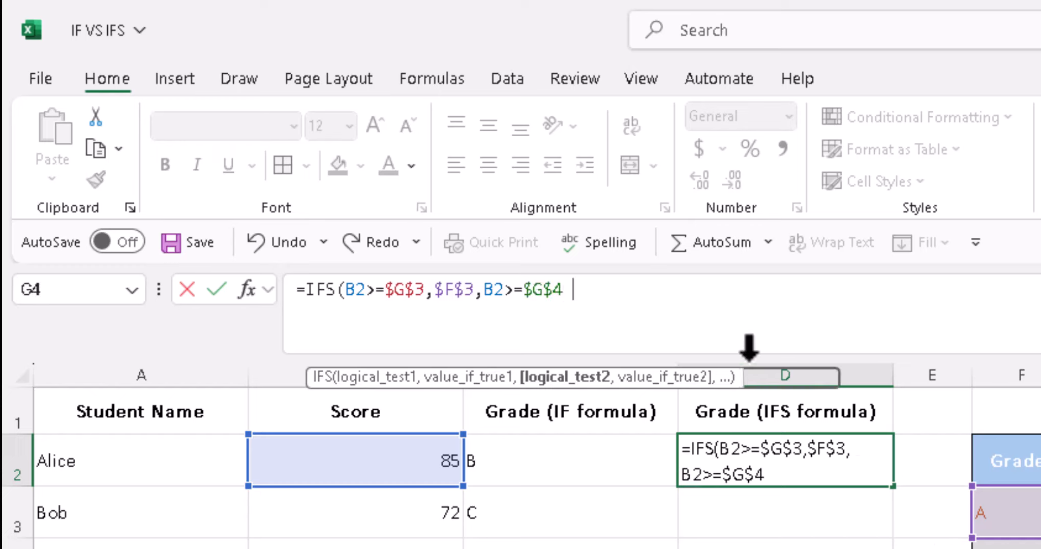
type(",")
left_click(1022, 548)
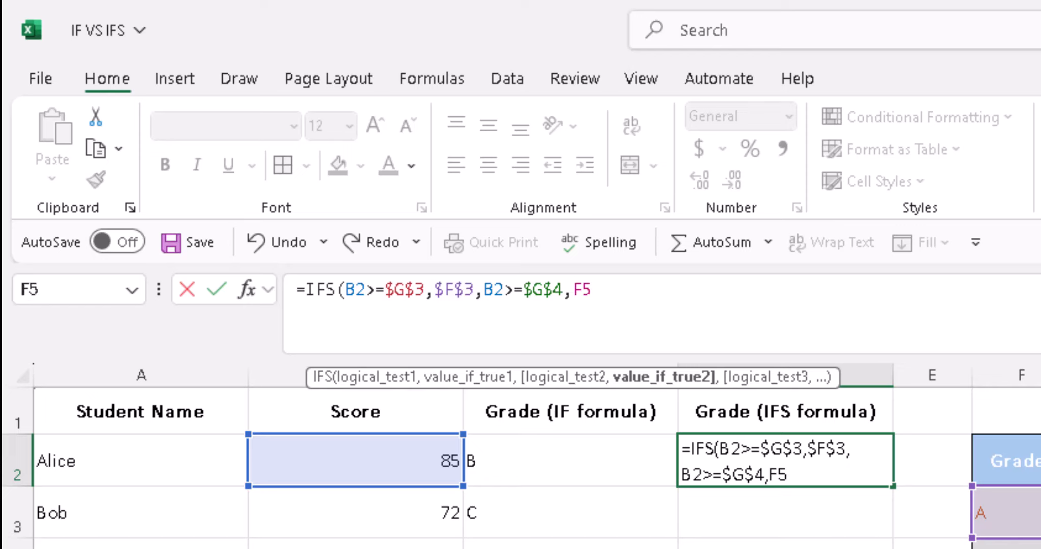
left_click(1022, 546)
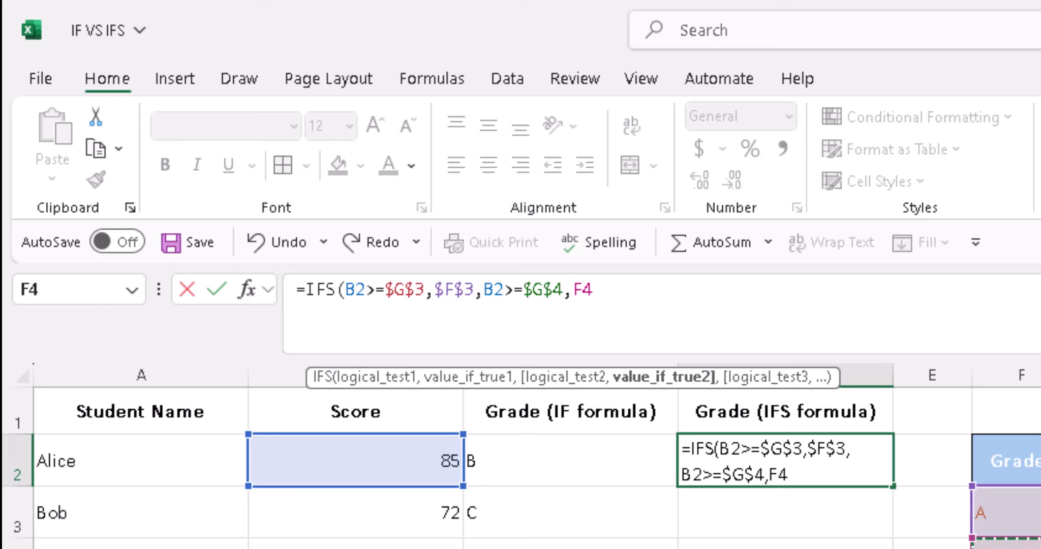
key("F4")
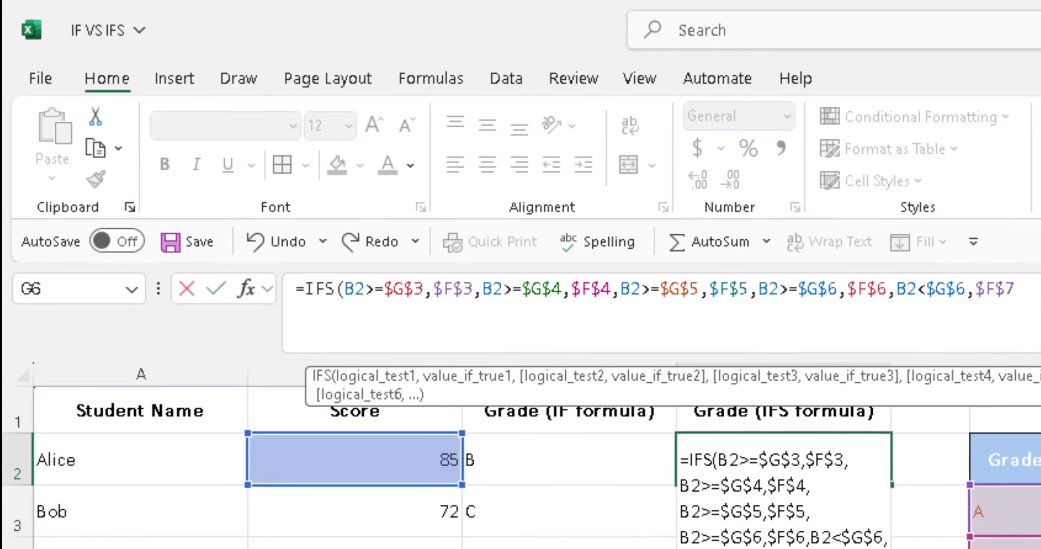
Complete and enter the D2 IFS formula with tests B2>=$G$5, B2>=$G$6 and B2<$G$6 returning $F$5, $F$6 and $F$7.
left_click(1030, 303)
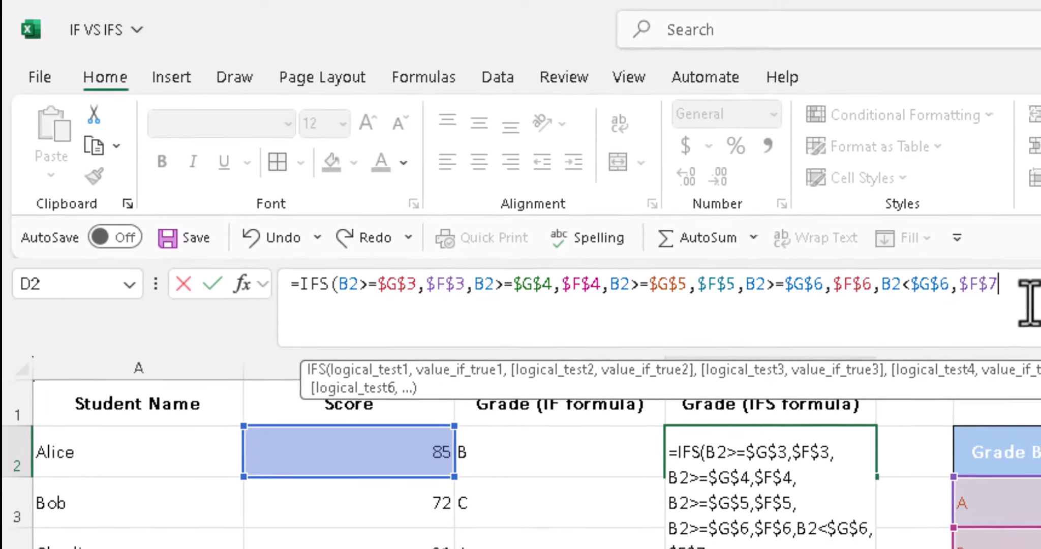
type(")")
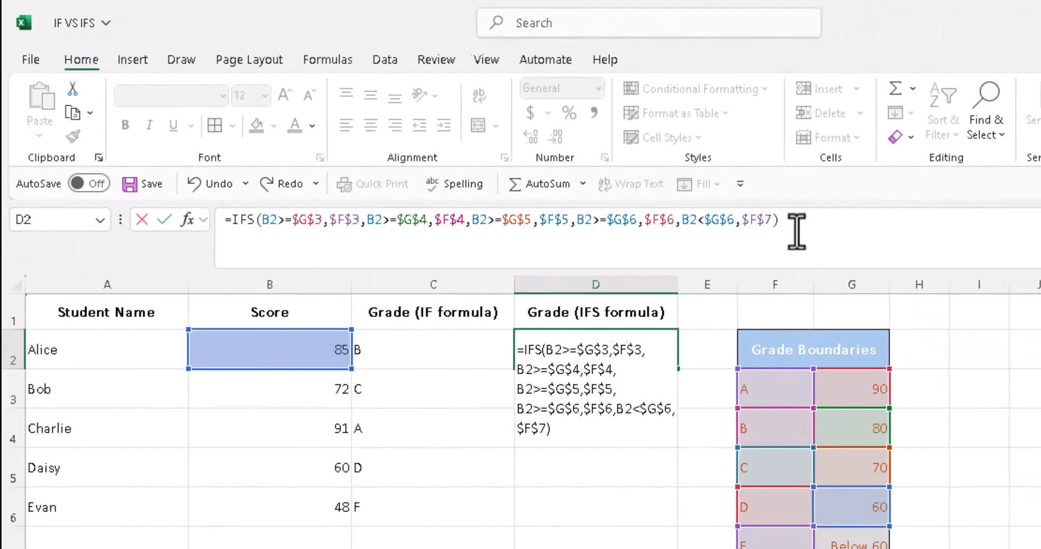
key("Return")
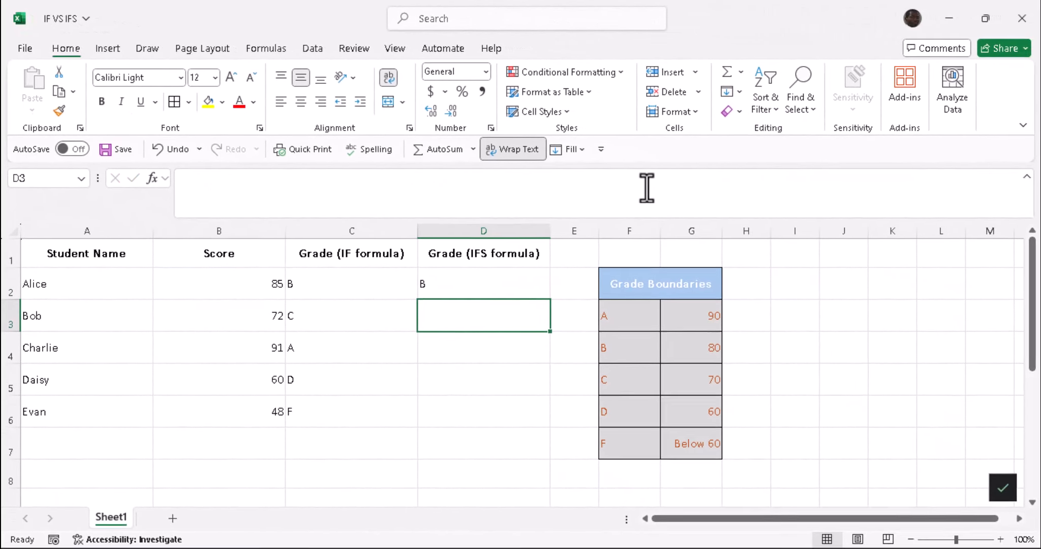
Fill the IFS formula in D2 down through D6 and compare it with the nested IF formula in C2.
left_click(495, 287)
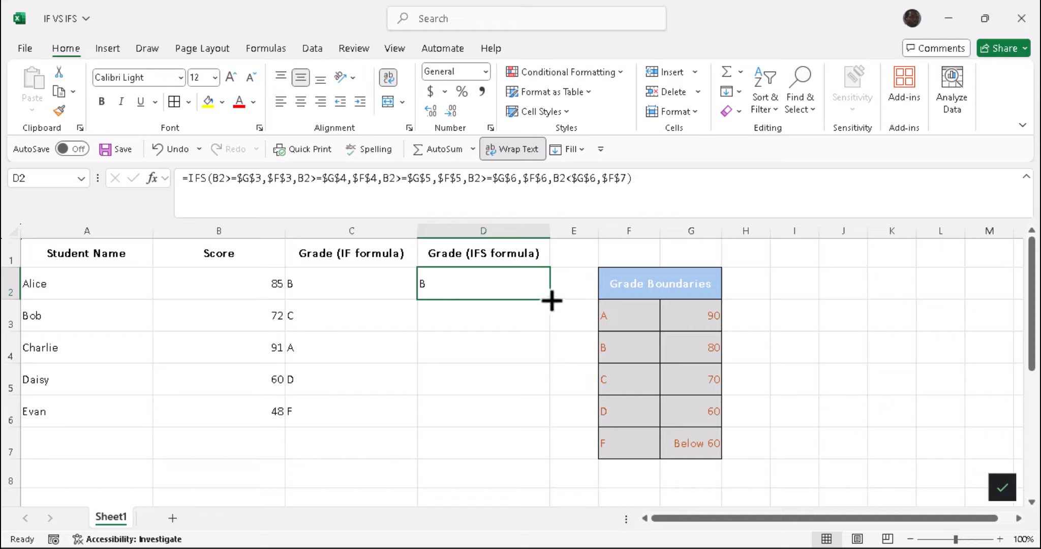
left_click_drag(552, 301, 539, 416)
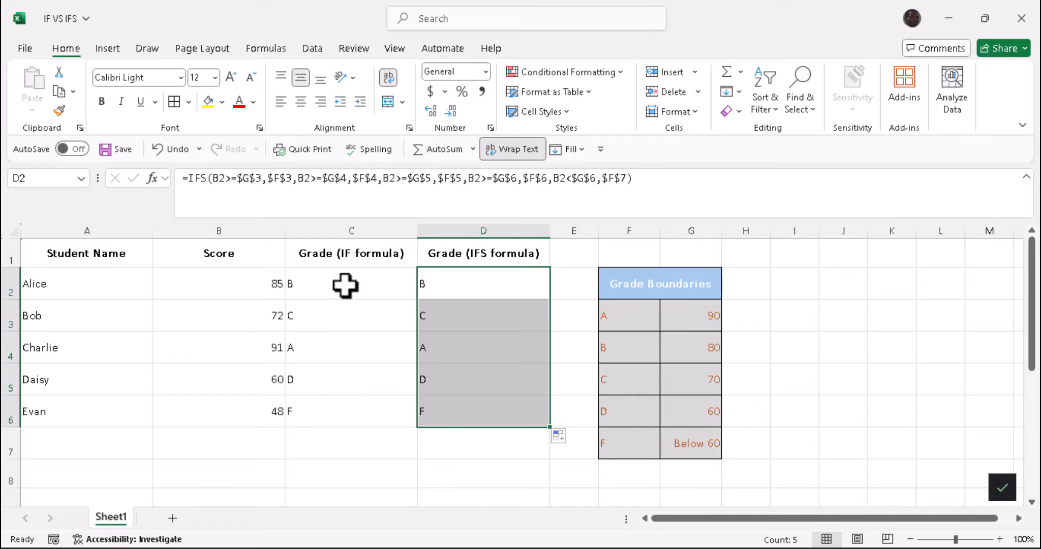
left_click(489, 284)
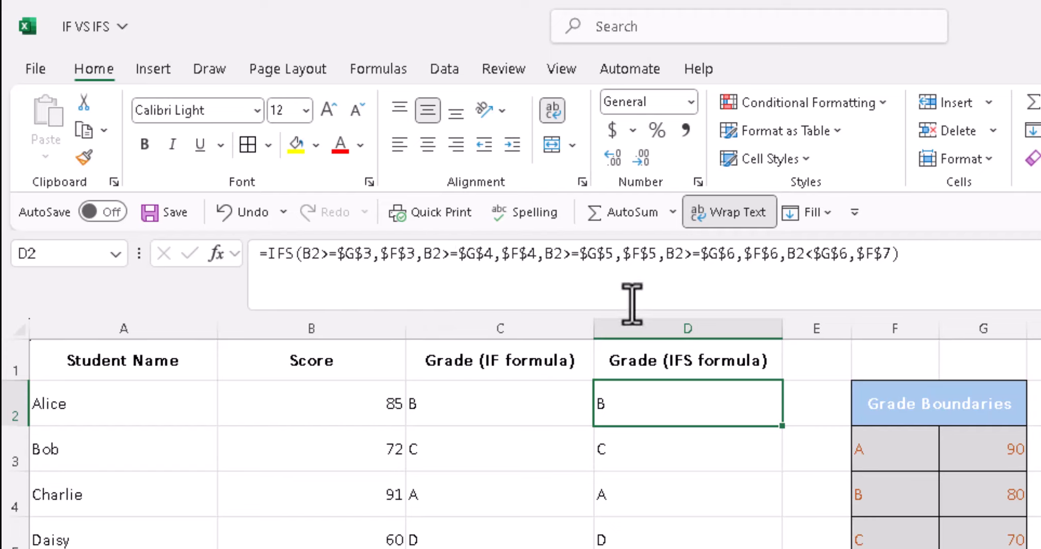
left_click(480, 415)
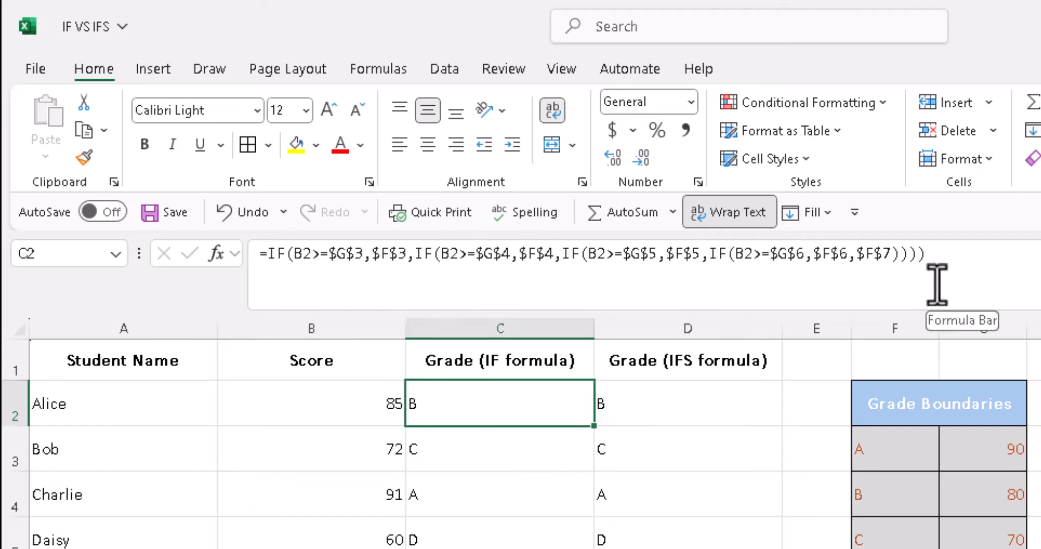
left_click(686, 396)
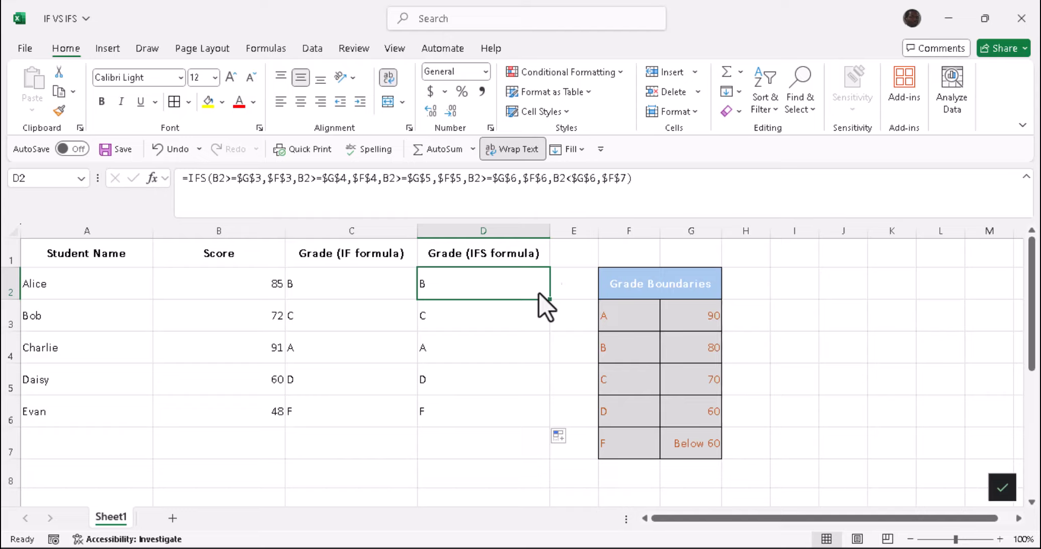
Head column E "Grade (Switch)" and start a SWITCH formula in E2 with TRUE as its expression.
left_click(580, 256)
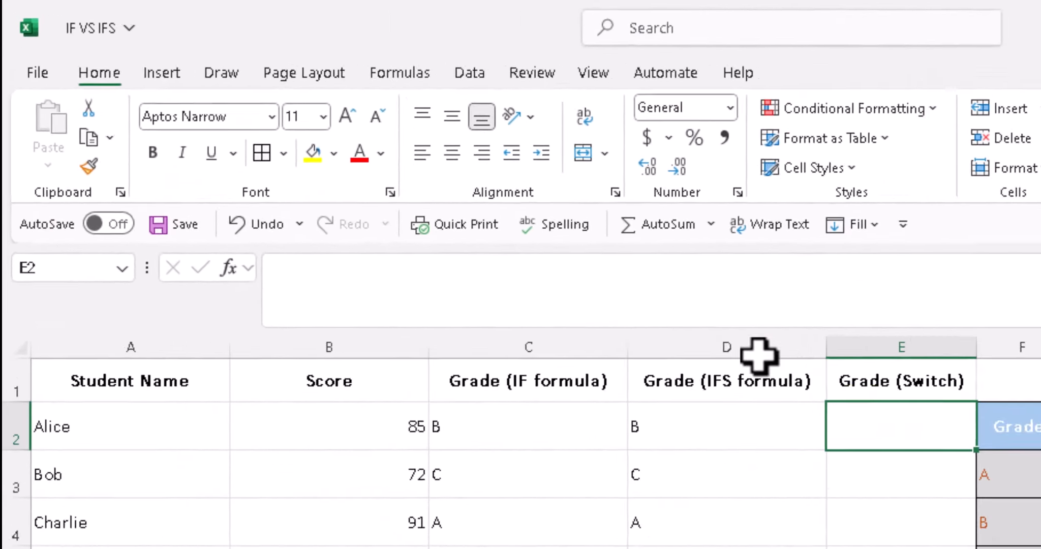
left_click(385, 197)
type("=")
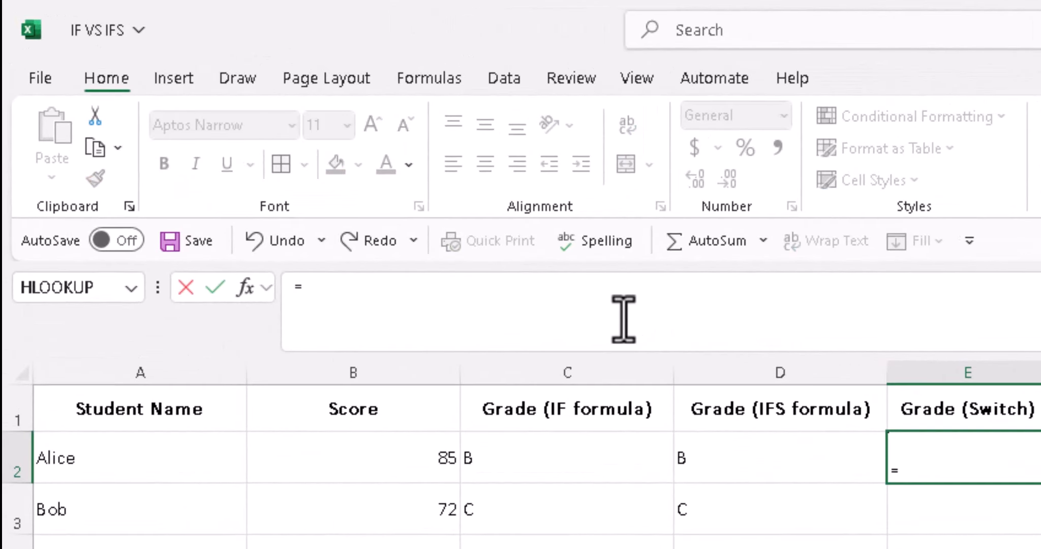
type("switc")
key("Tab")
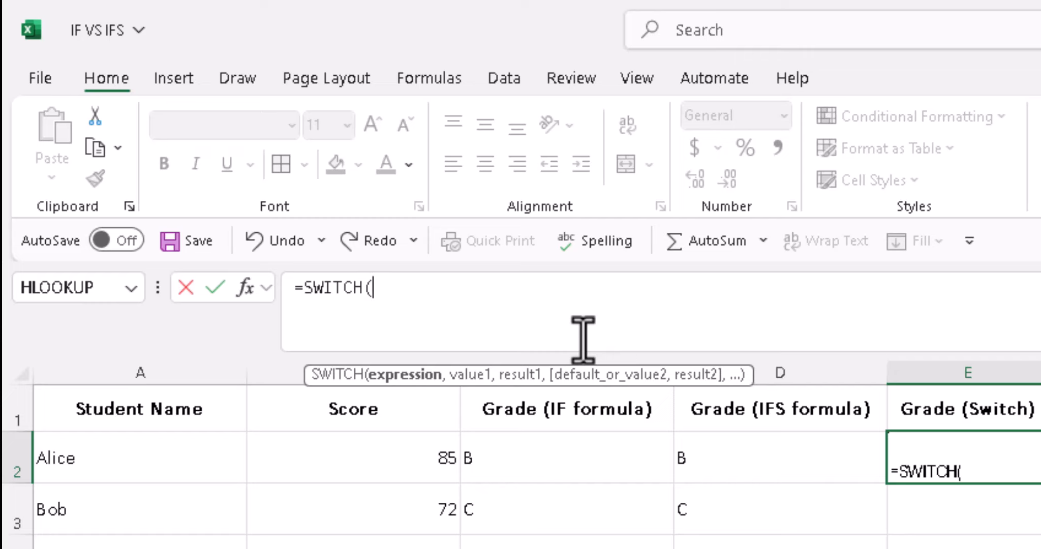
type("truen")
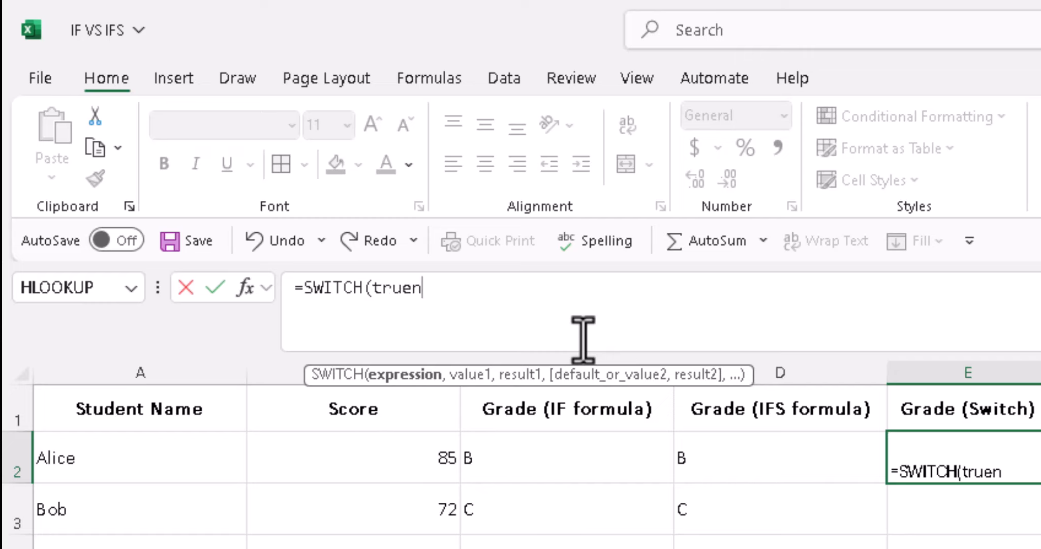
key("BackSpace")
key("Tab")
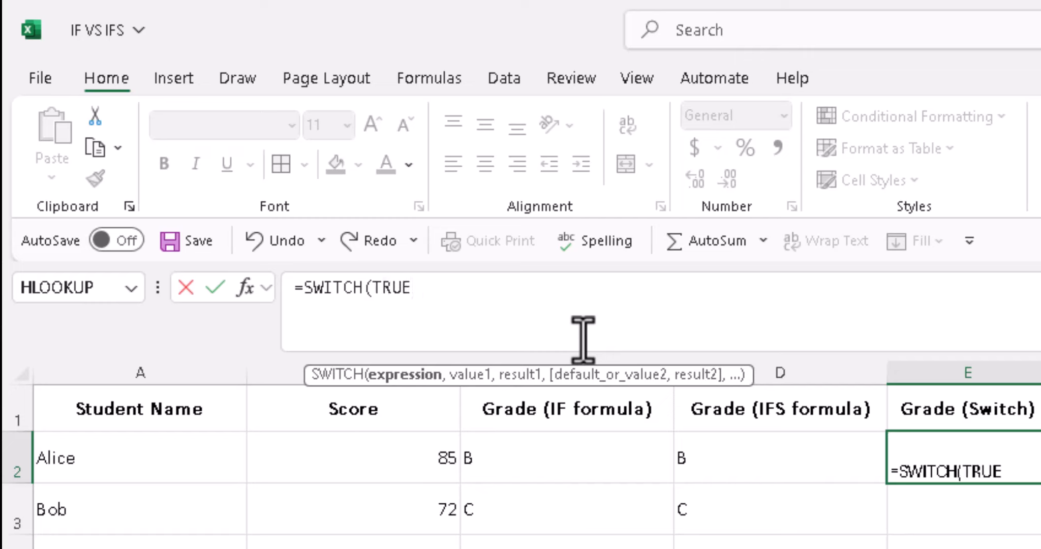
type(",")
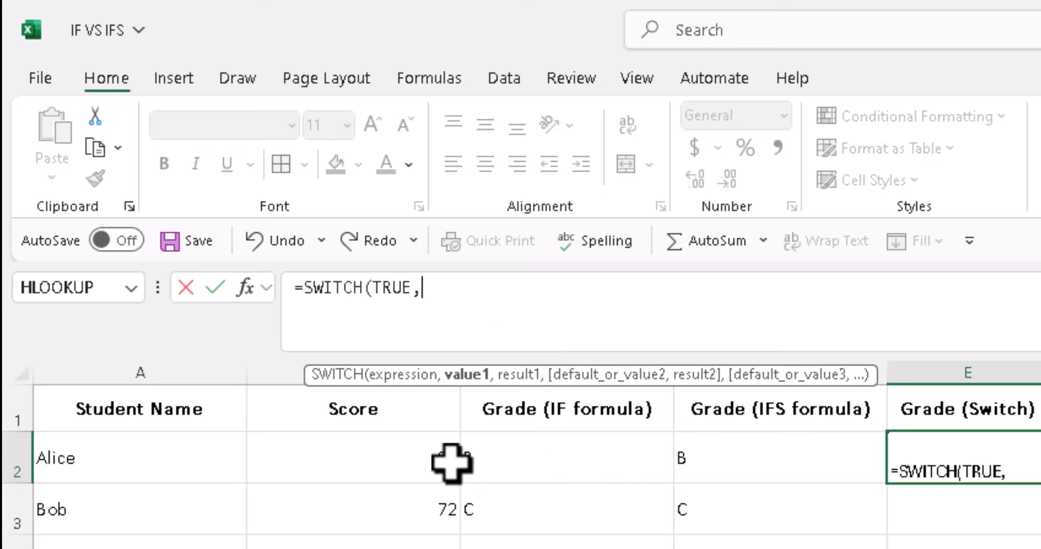
Add the first value and result to the SWITCH formula in E2: B2>=$G$3, returning $F$3.
left_click(437, 459)
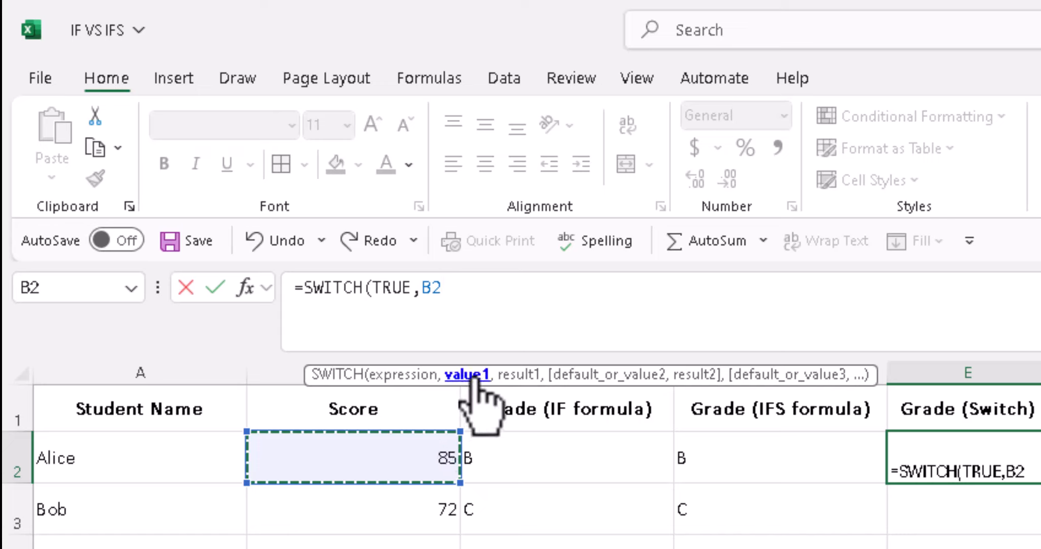
type(">=")
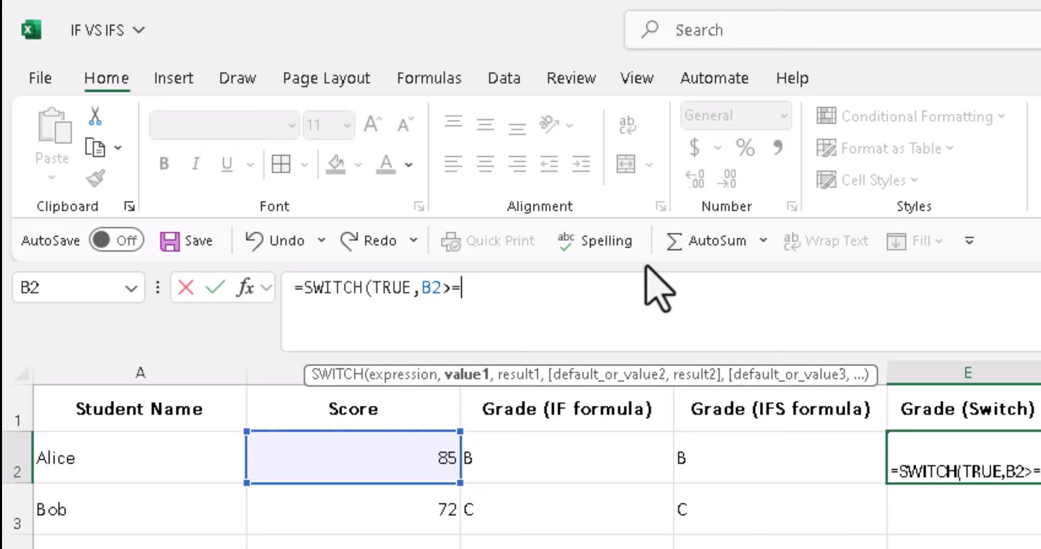
type("G3")
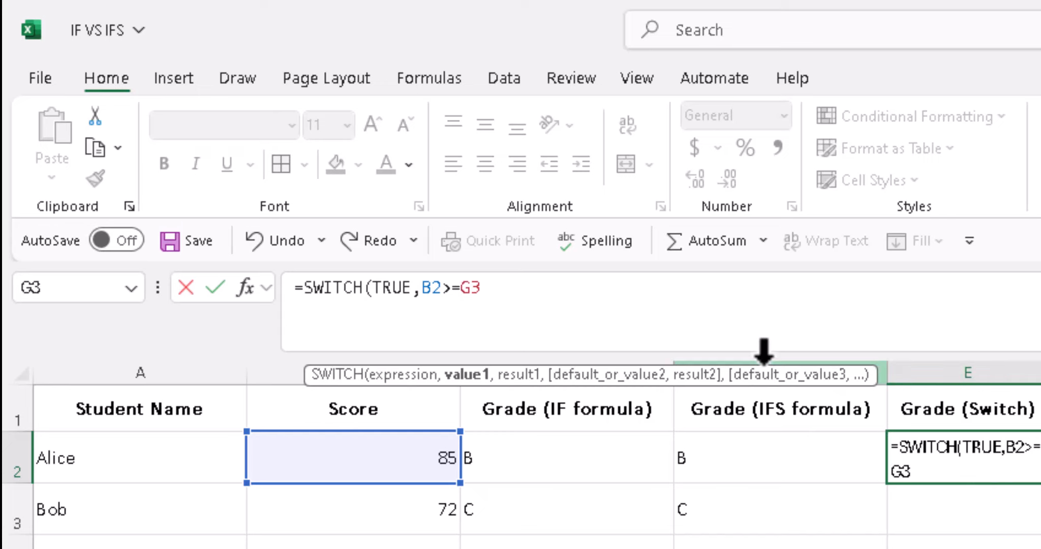
key("F4")
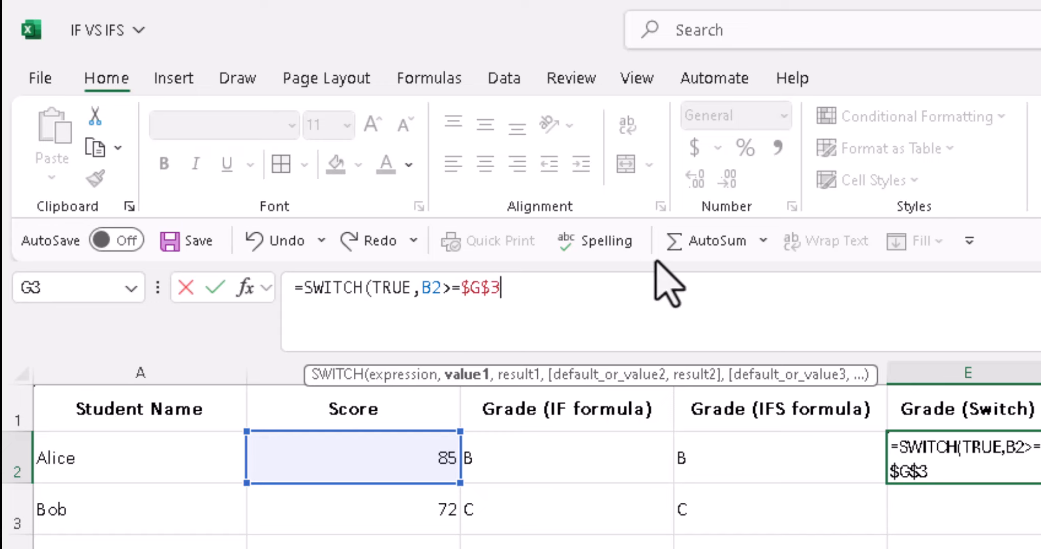
type(",")
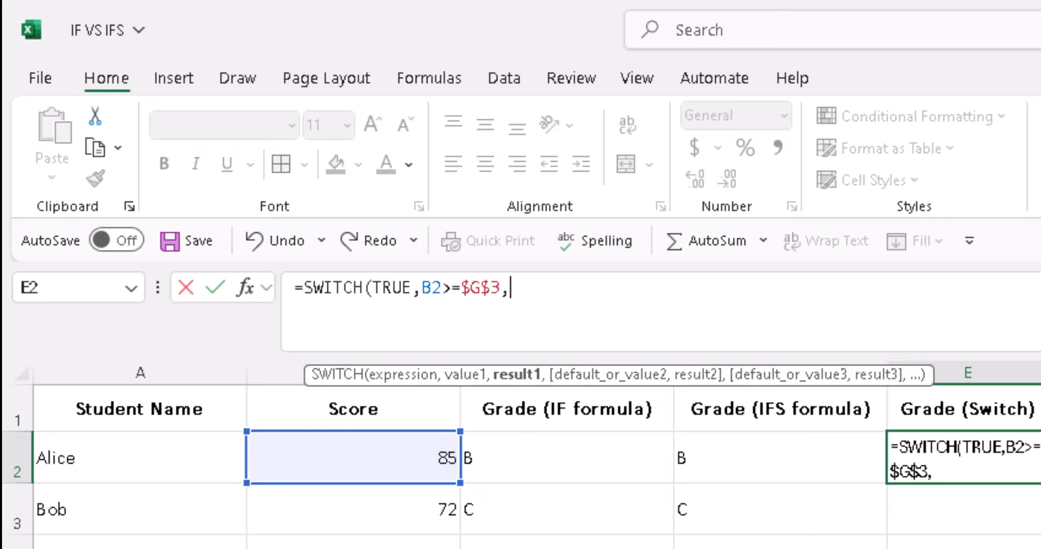
key("Right")
key("Down")
key("F4")
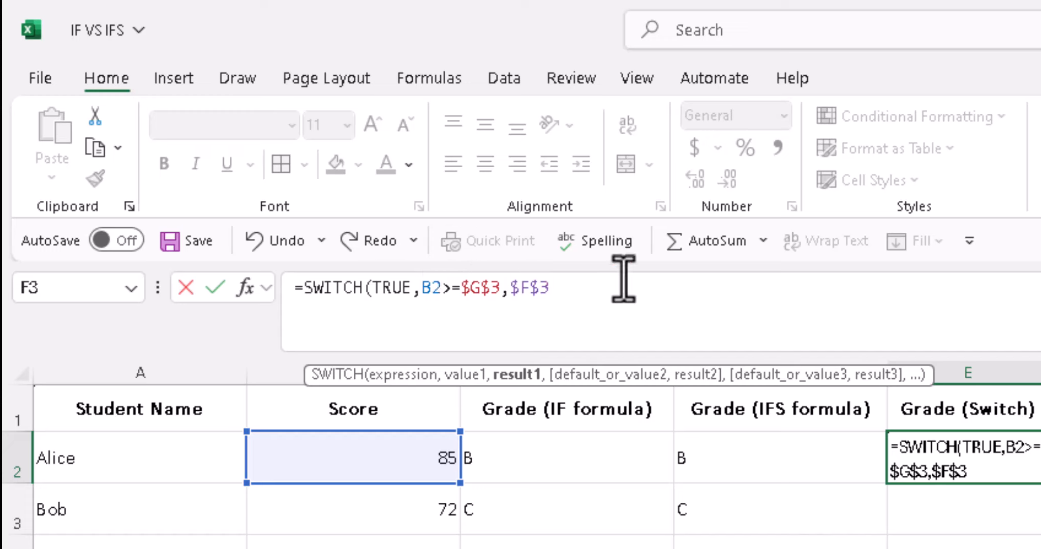
Add a second value and result to the E2 SWITCH formula: B2>=$G$4, returning $F$4.
type(",")
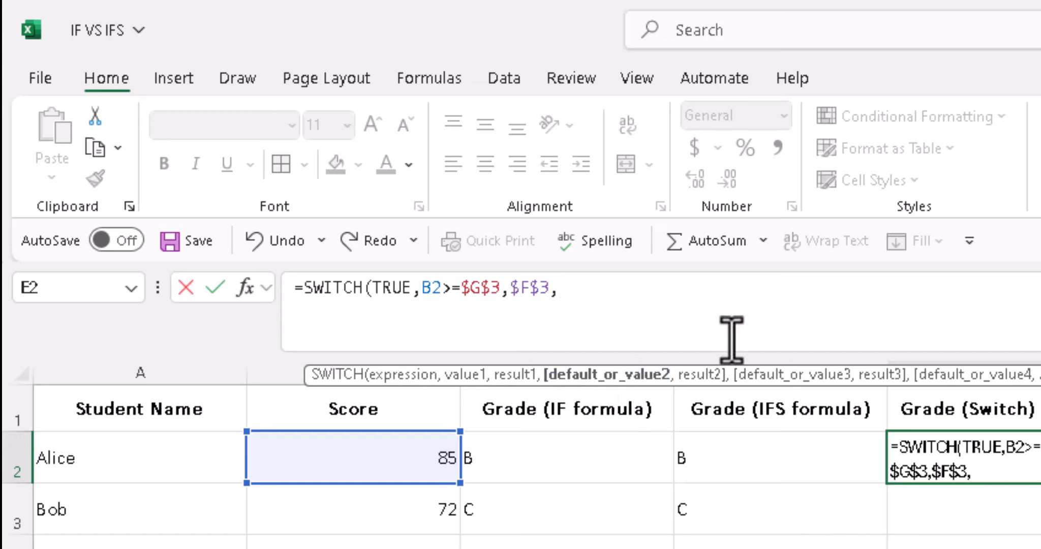
type("B2")
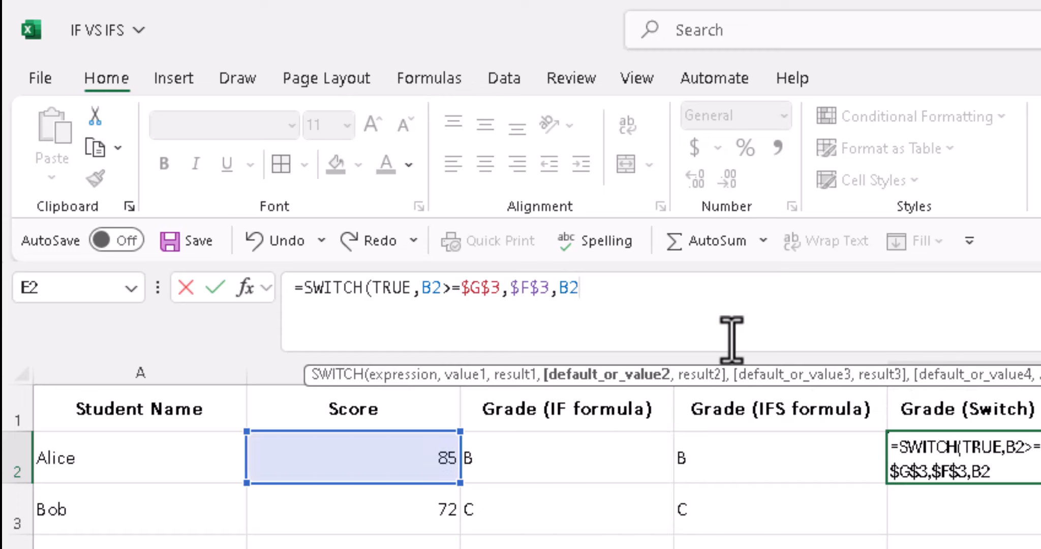
type(">=80")
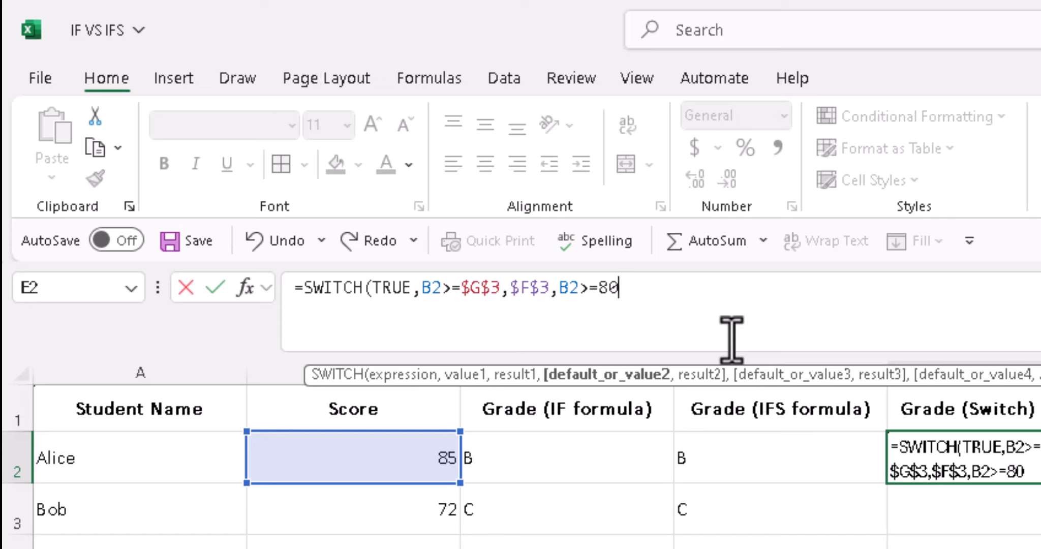
key("BackSpace")
key("BackSpace")
type("G4")
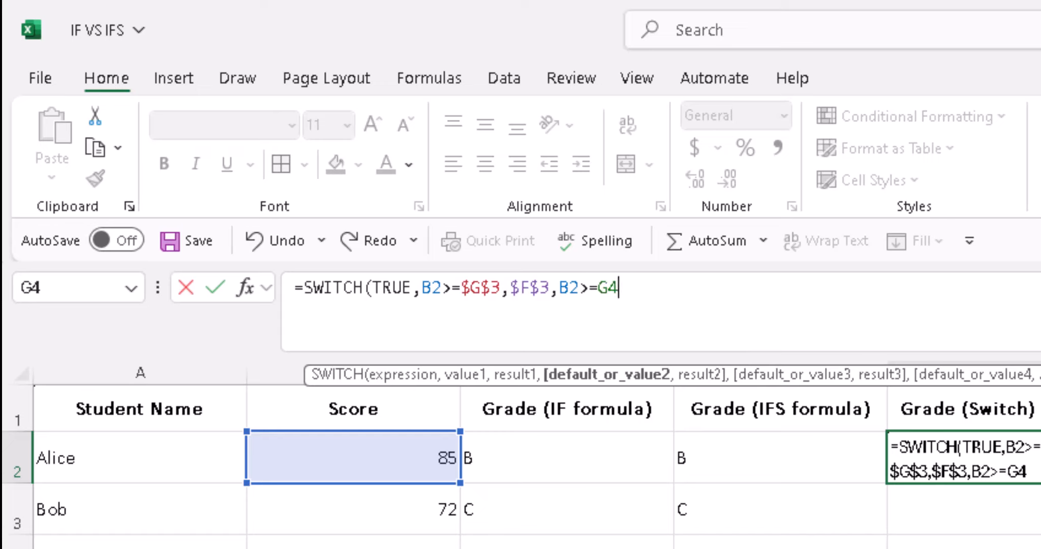
key("F4")
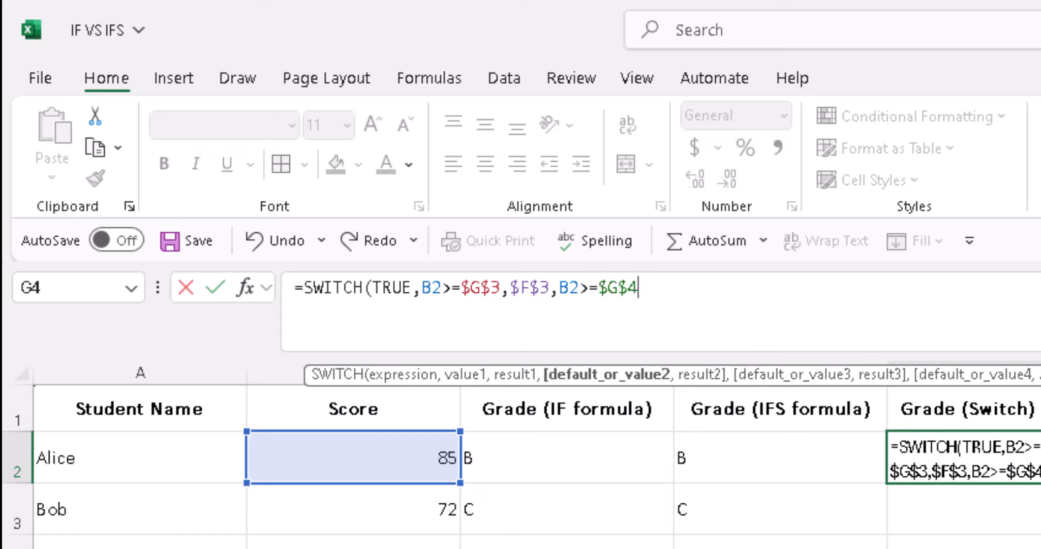
type(",")
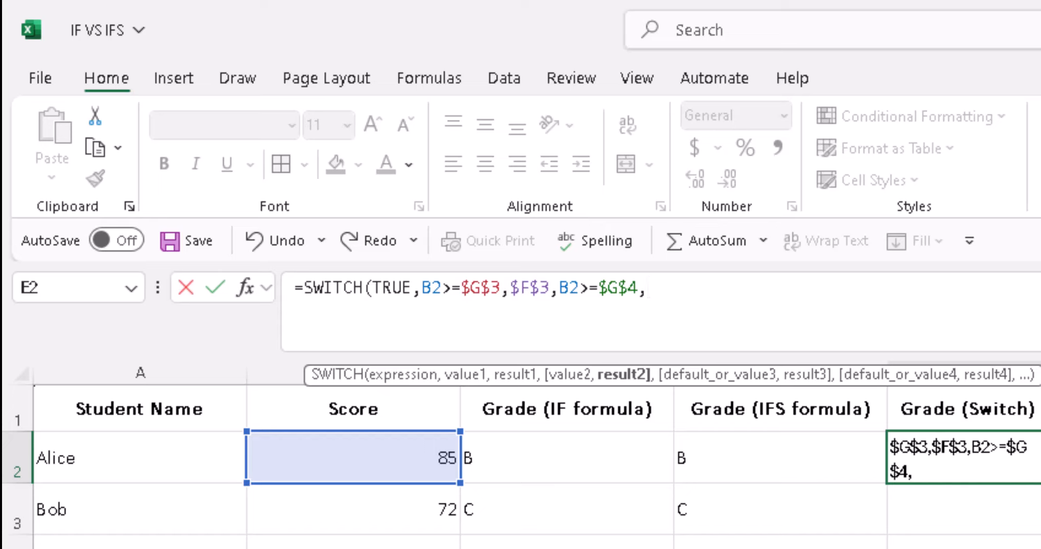
left_click(1040, 548)
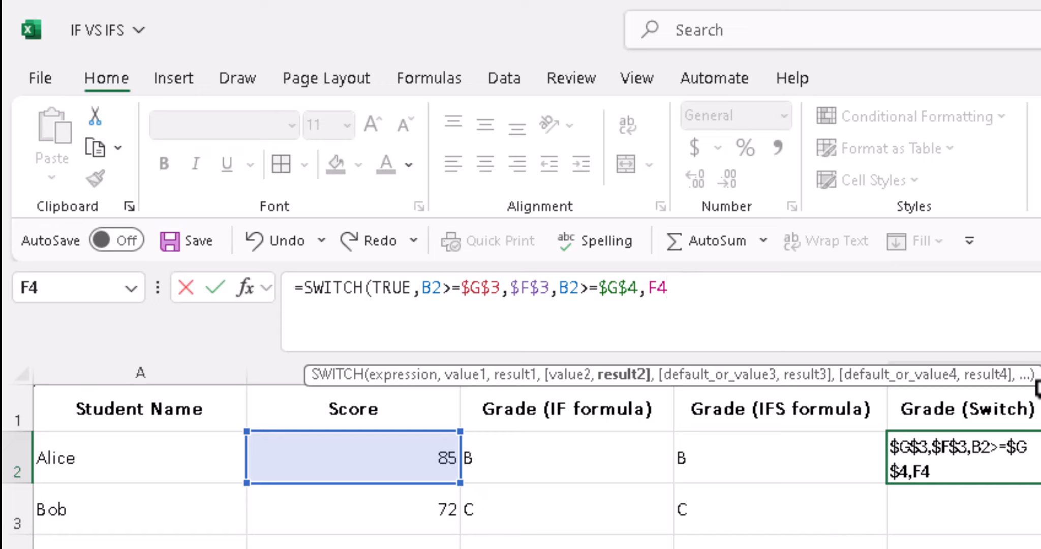
key("F4")
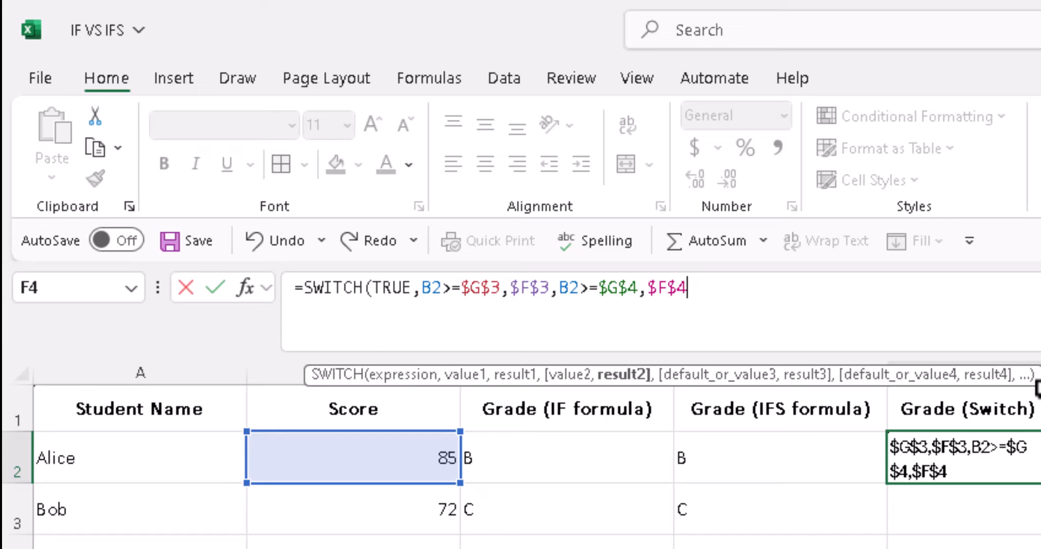
Complete the E2 SWITCH formula with B2>=$G$5 and B2>=$G$6 returning $F$5 and $F$6, default $F$7, and fill it down through E6.
type(",")
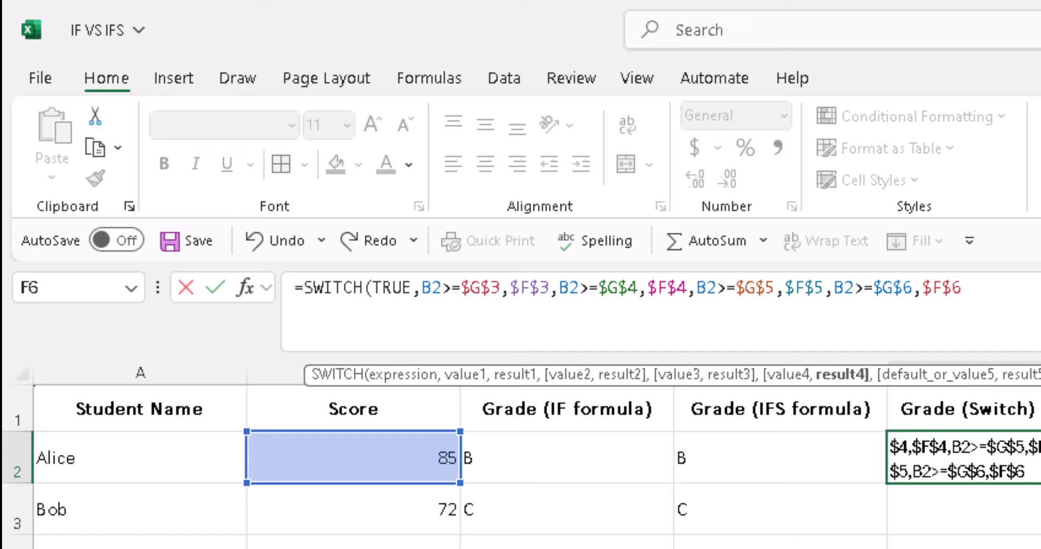
type(",")
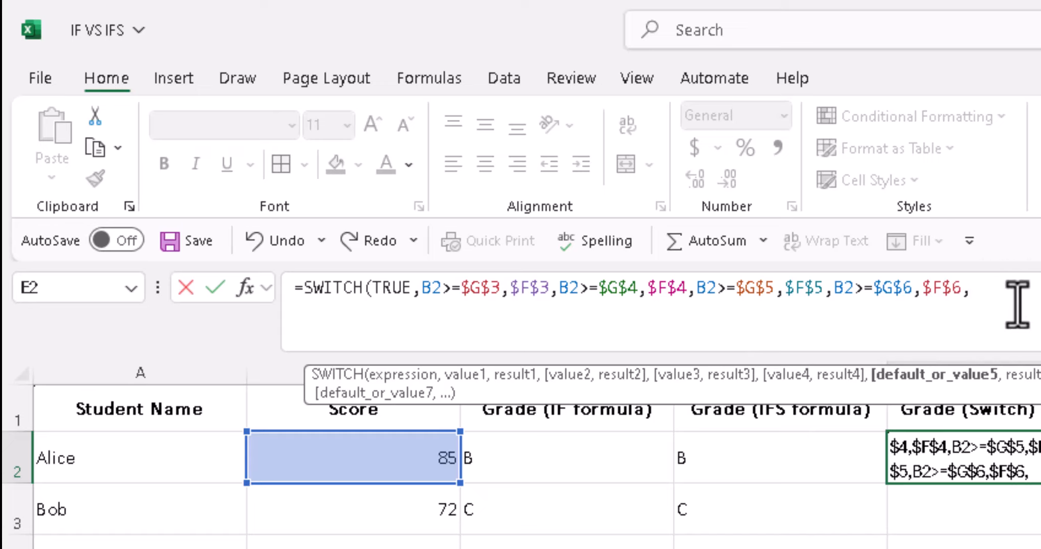
left_click(1040, 548)
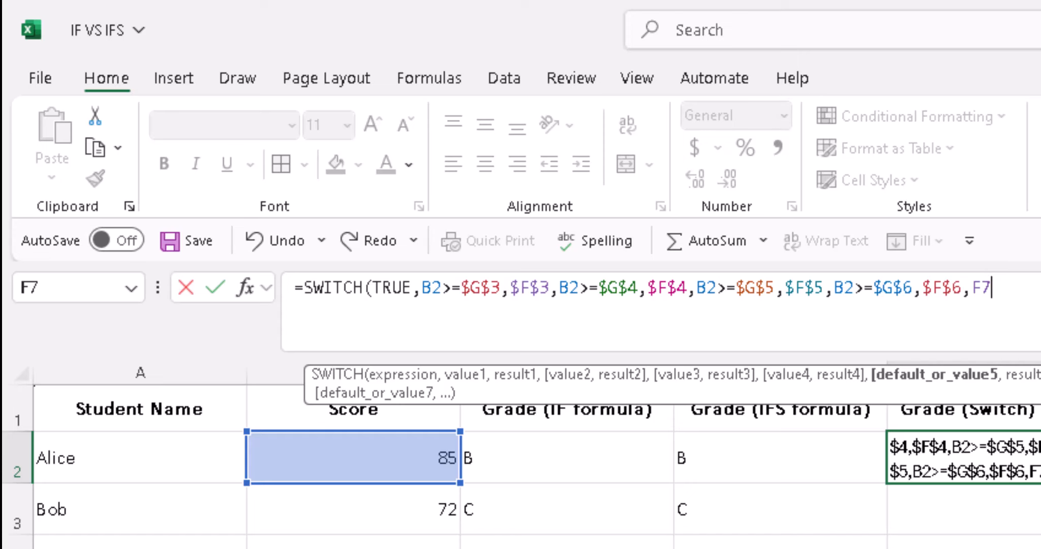
key("F4")
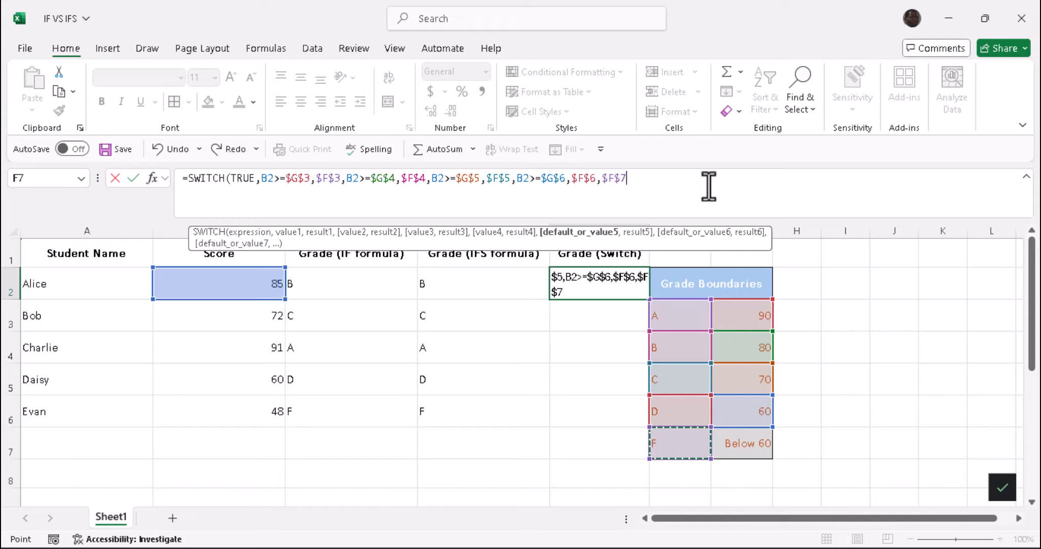
type(")")
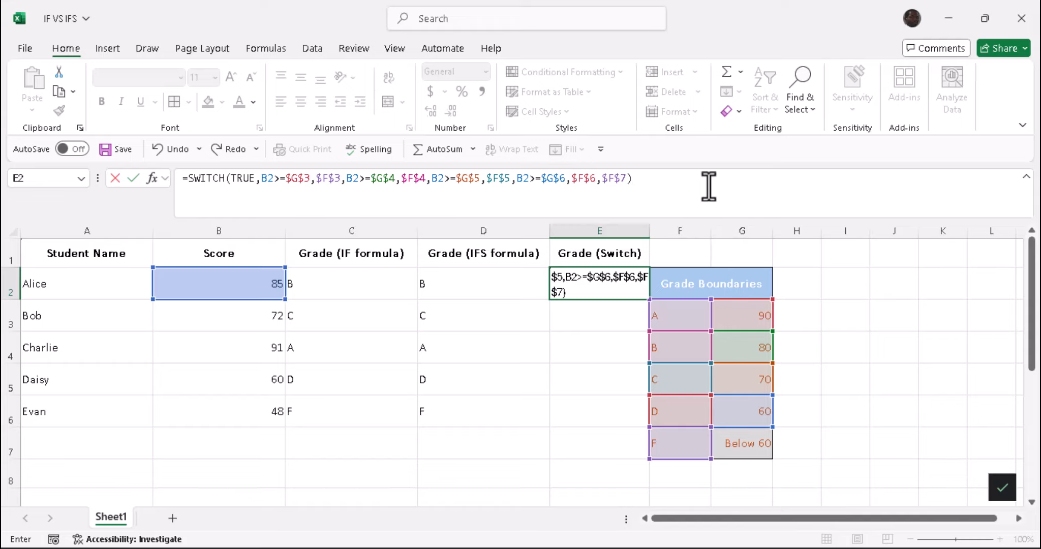
key("Return")
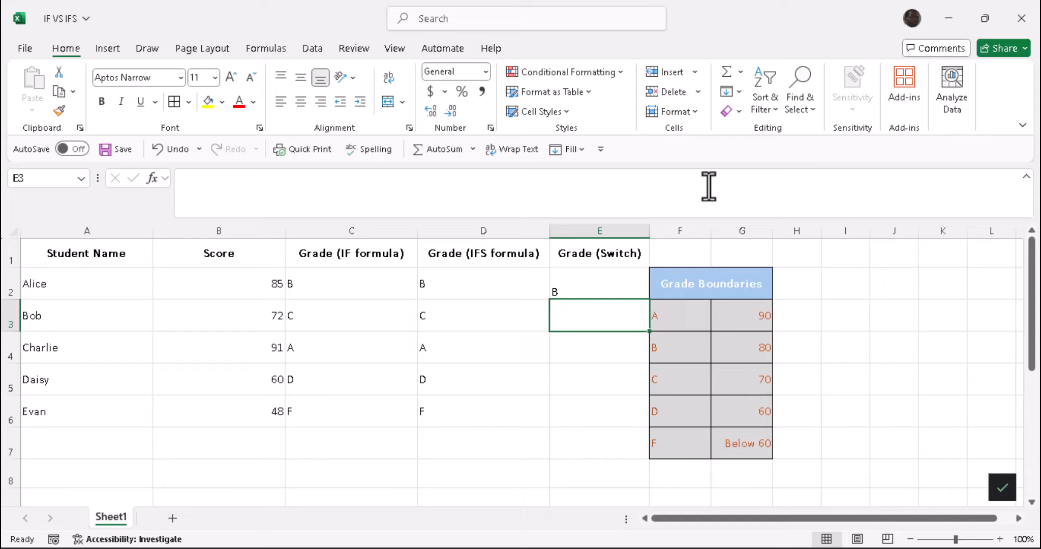
left_click(626, 291)
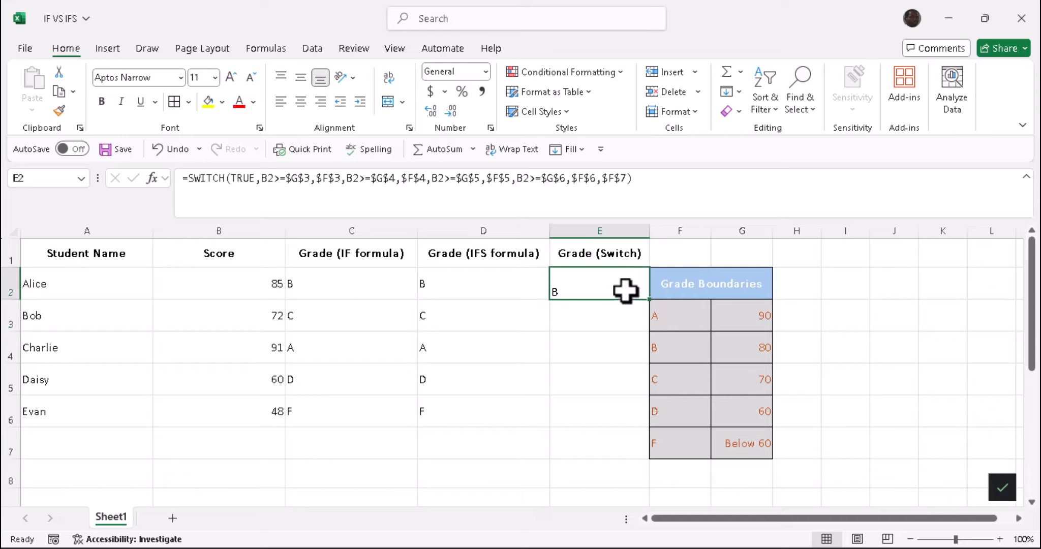
left_click_drag(649, 300, 646, 425)
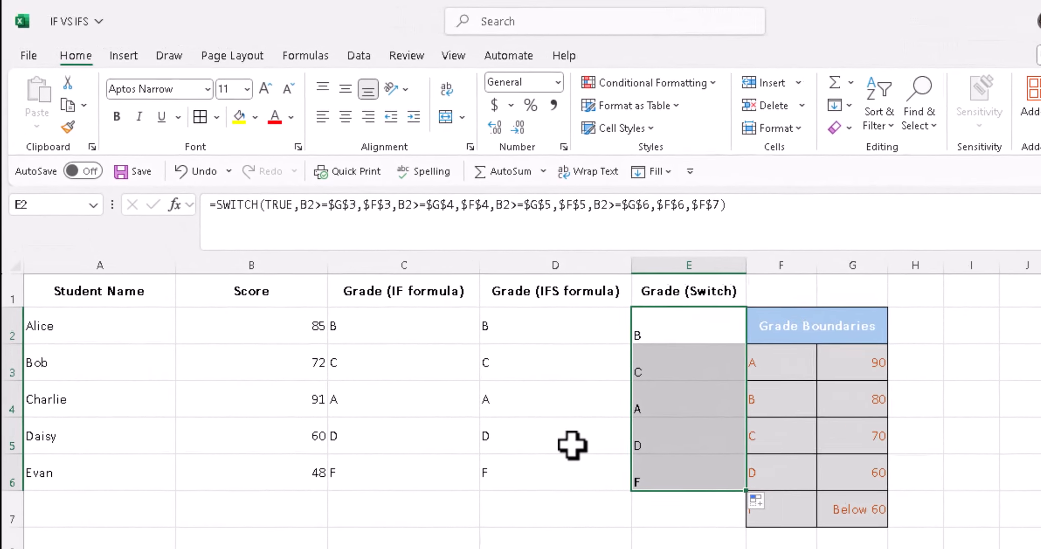
Examine the arguments of the SWITCH formula in E2, its copy in E5 and the nested IF formula in C2.
left_click(813, 397)
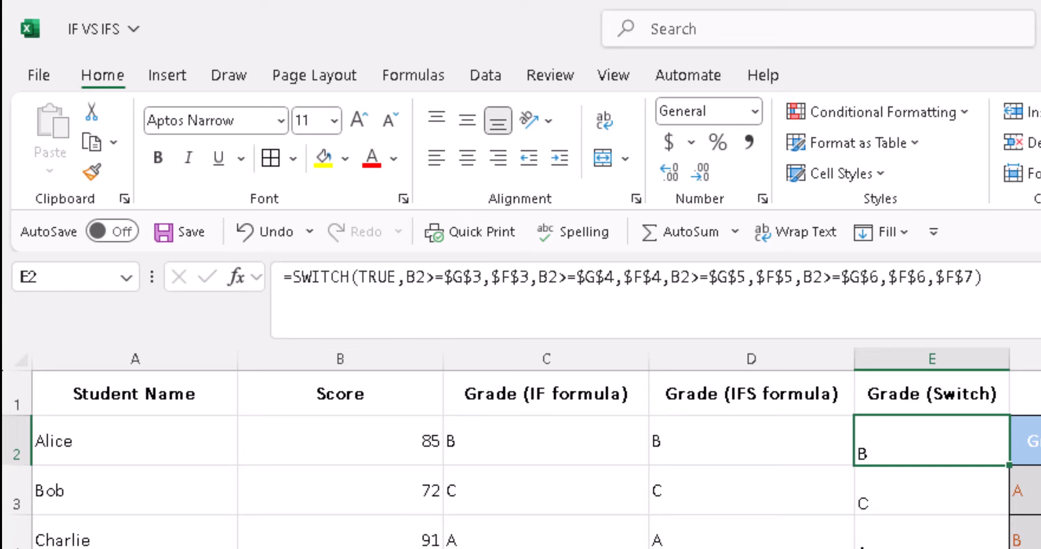
left_click(446, 277)
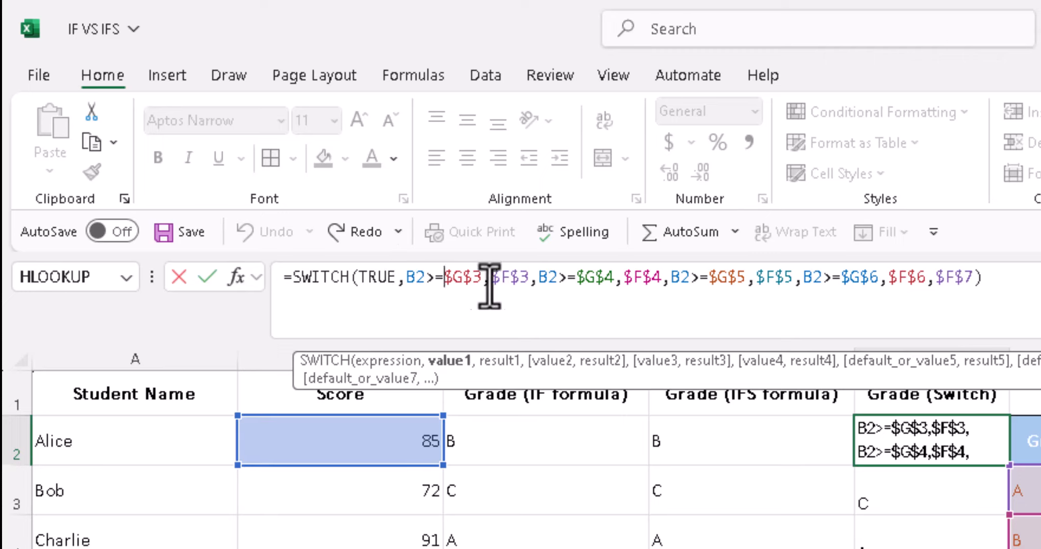
left_click(461, 277)
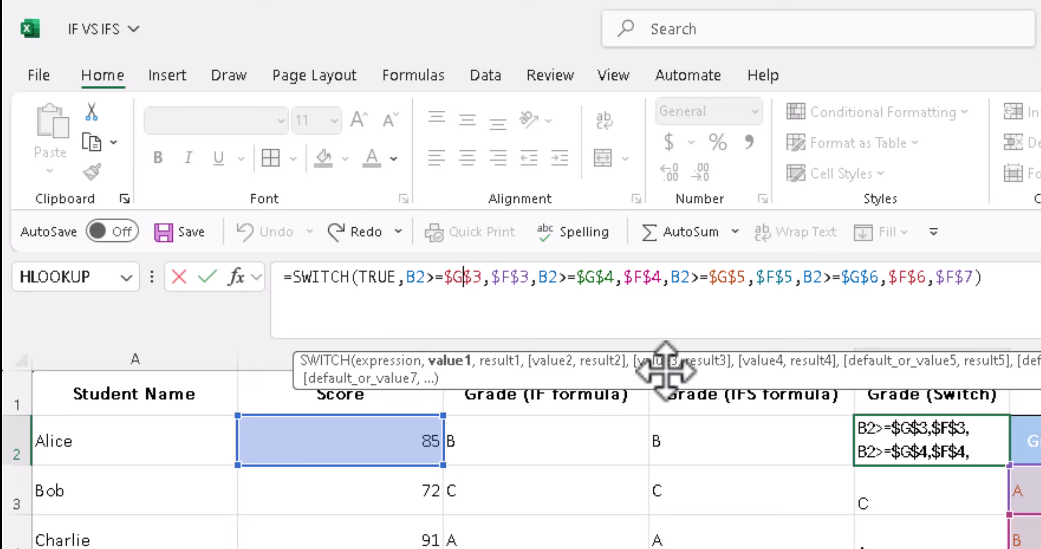
left_click(649, 278)
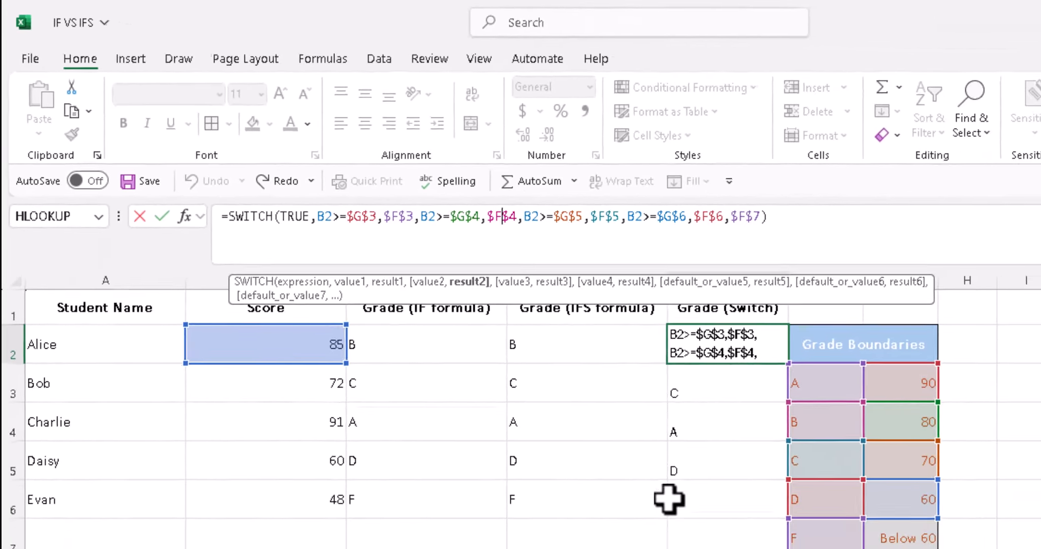
left_click(683, 461)
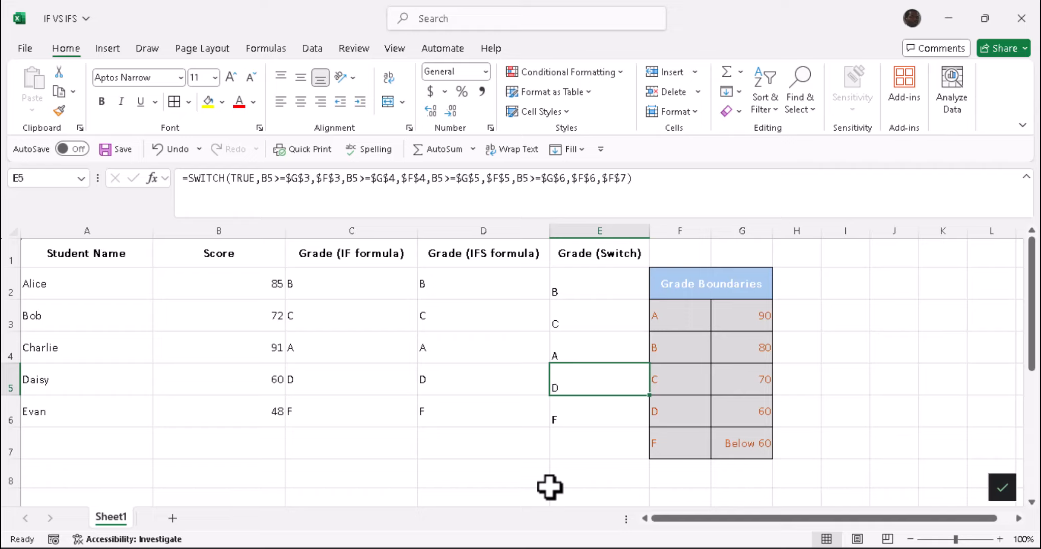
left_click(312, 282)
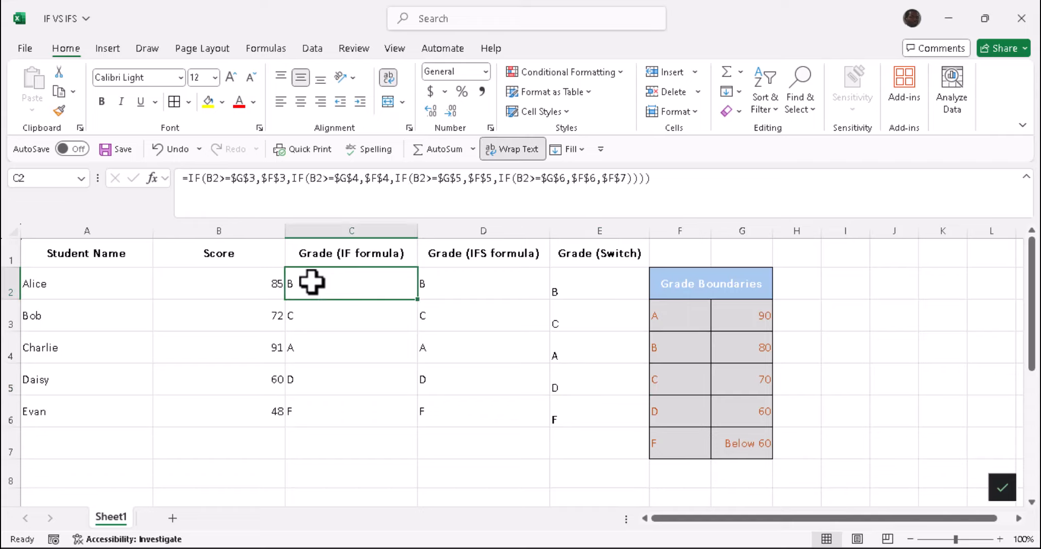